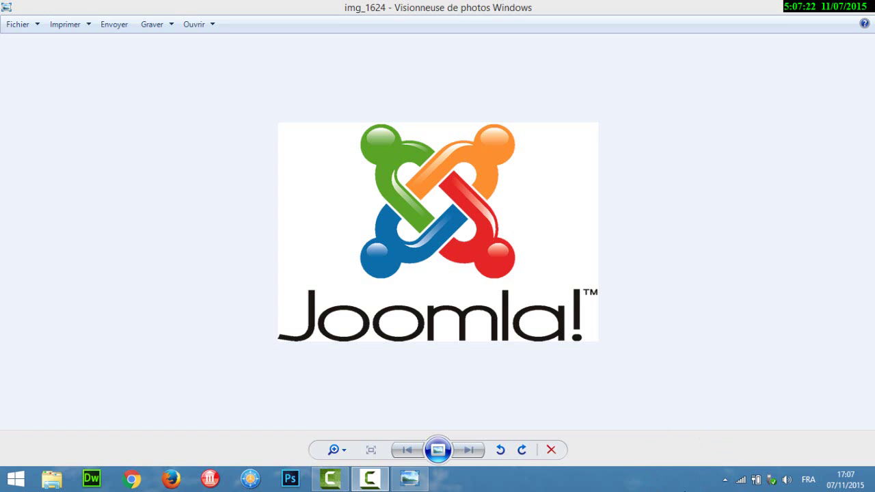
- Minimize the Windows Photo Viewer window showing the Joomla logo img_1624
left_click(813, 7)
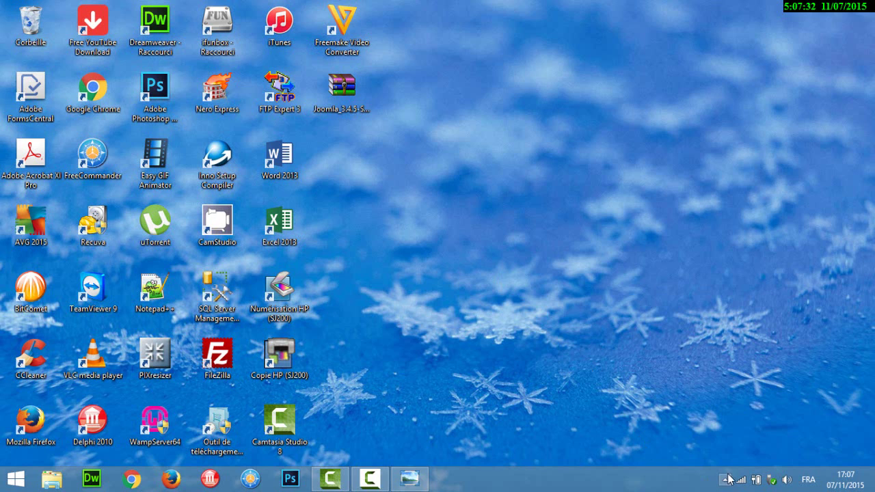
- Open Localhost from the WampServer tray menu and launch the 'site exemple' project under Vos Projets
left_click(725, 479)
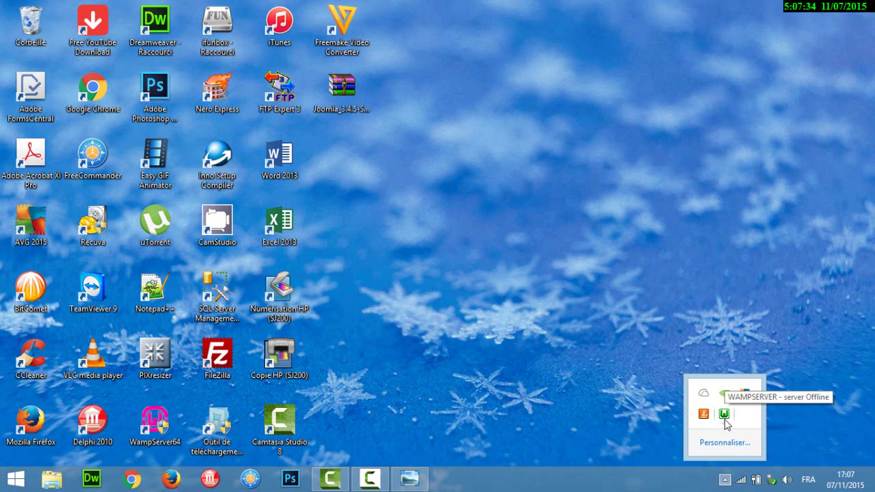
left_click(723, 415)
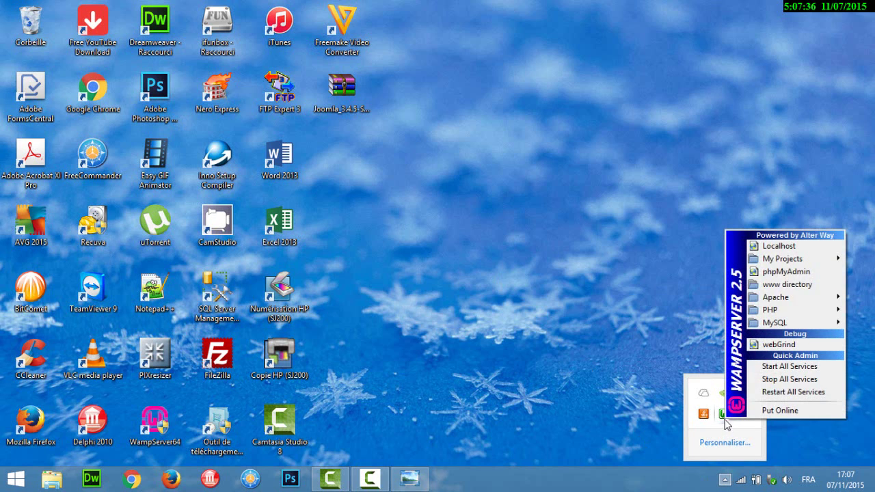
left_click(773, 248)
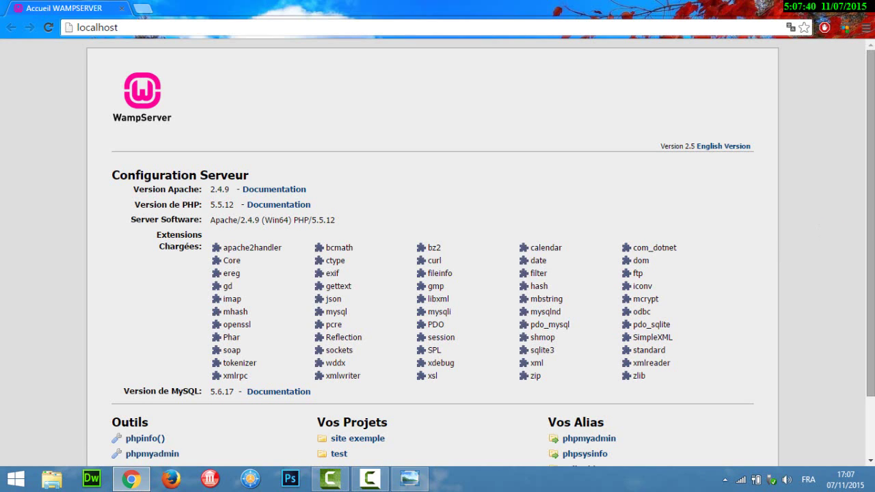
scroll(870, 212, "down", 2)
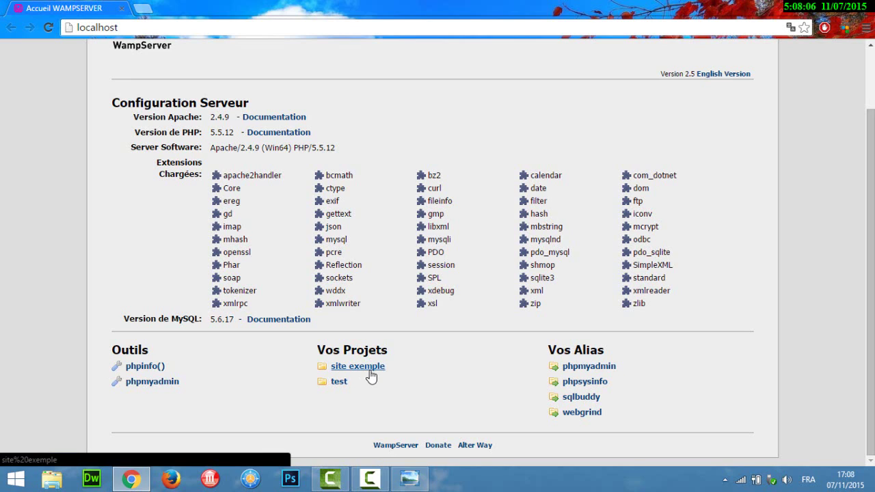
left_click(369, 374)
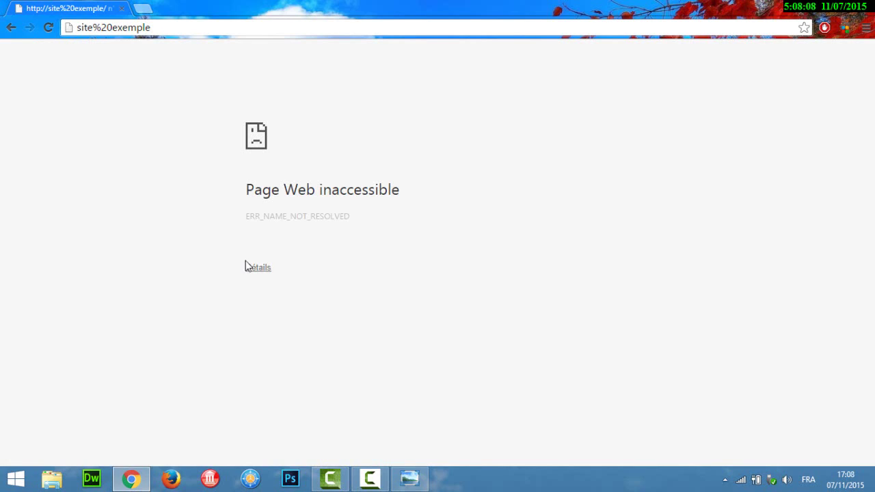
- Correct the address to localhost/site%20exemple and load the Joomla front page
left_click(78, 27)
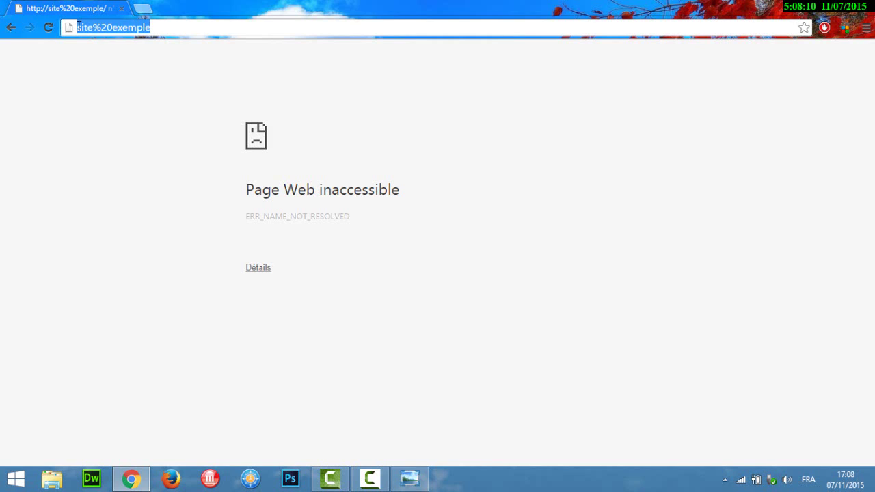
left_click(77, 27)
type("loc")
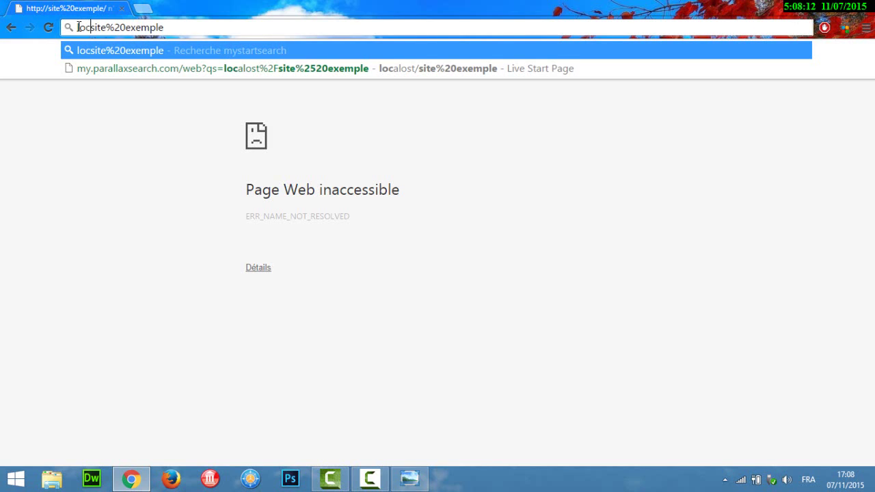
type("alst")
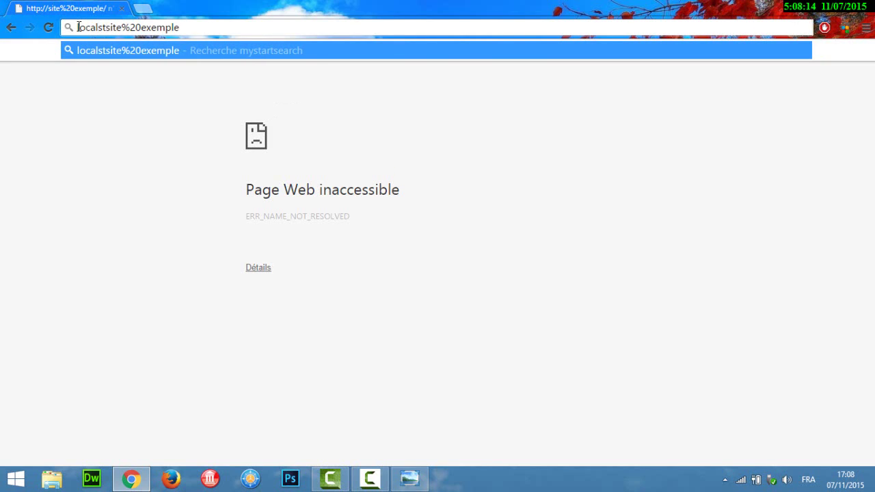
key("BackSpace")
key("BackSpace")
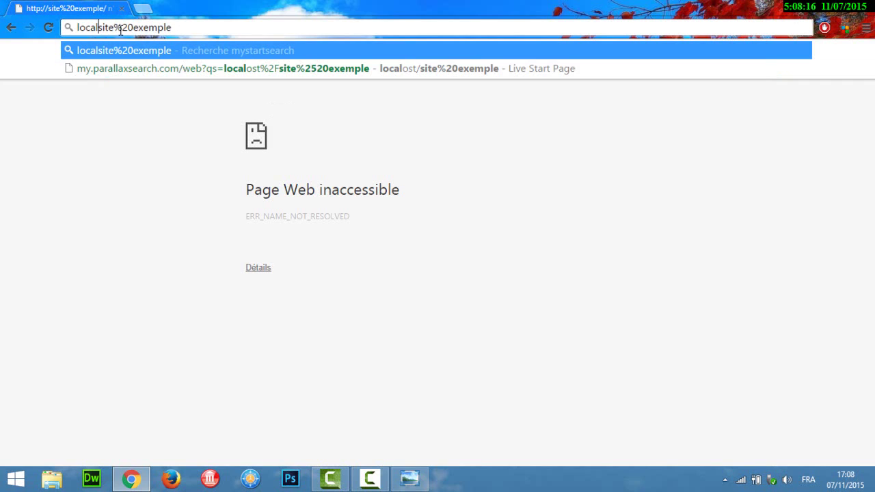
type("hos")
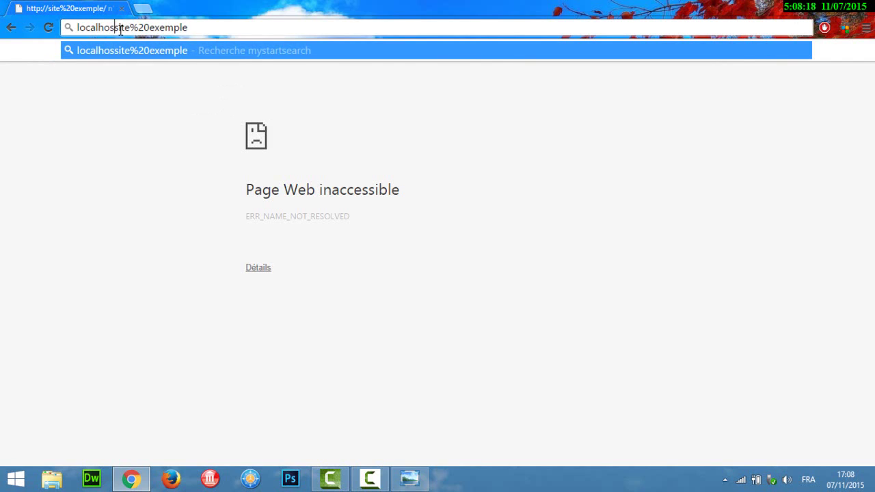
type("t/")
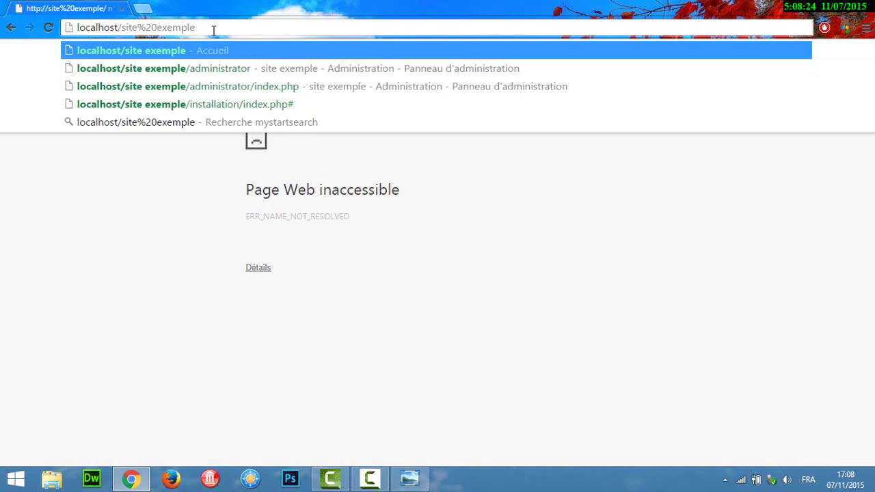
key("Return")
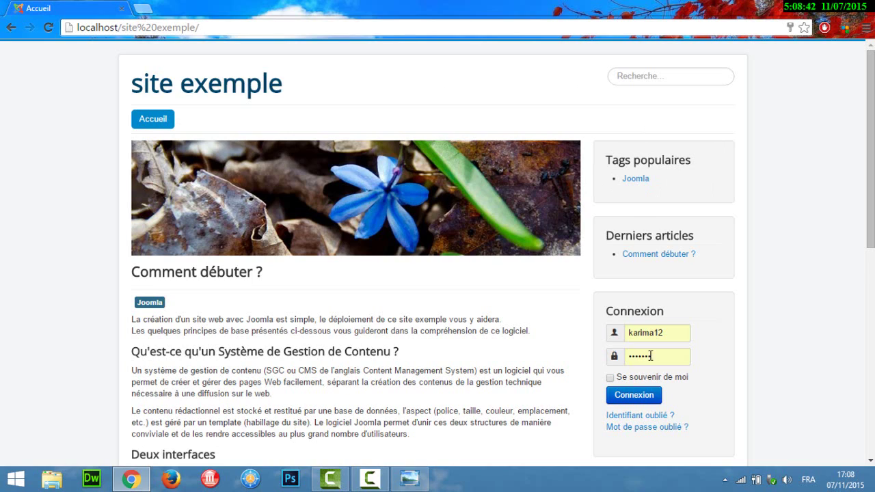
- Append 'administrator' to localhost/site%20exemple/ to reach the admin login page
mouse_move(870, 149)
left_mouse_down()
mouse_move(870, 312)
mouse_move(870, 147)
left_mouse_up()
left_click(221, 27)
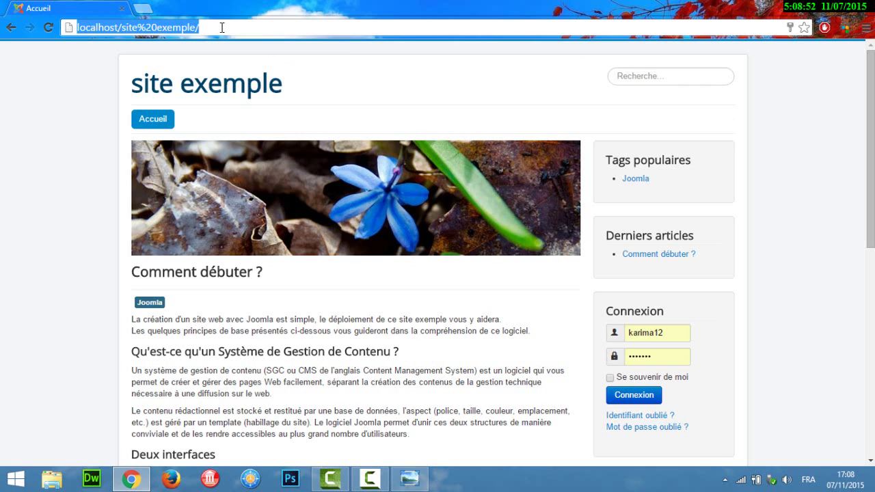
left_click(221, 27)
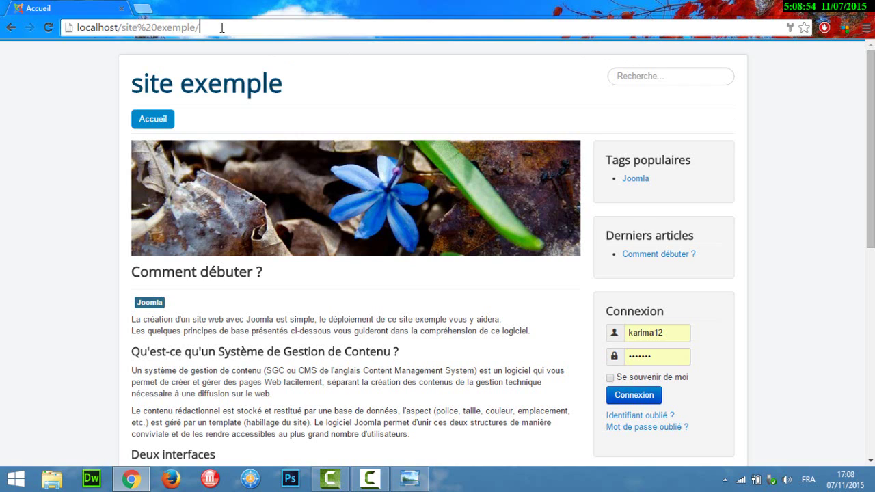
type("ad")
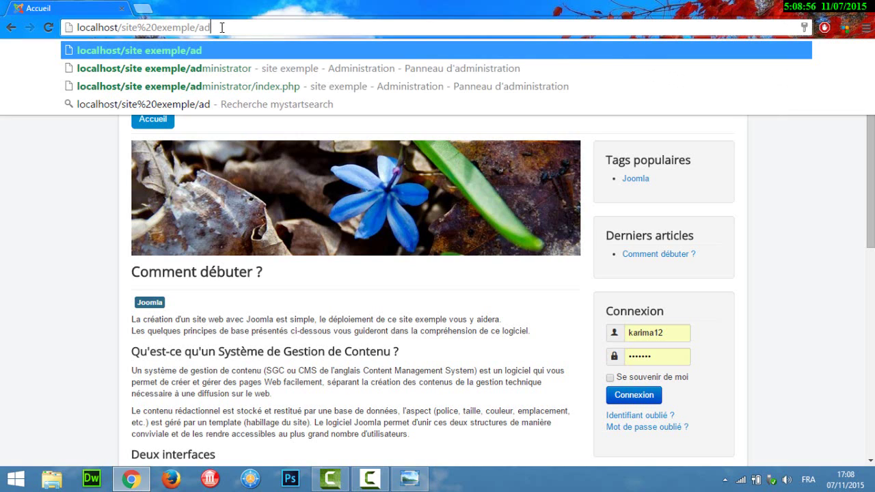
type("minist")
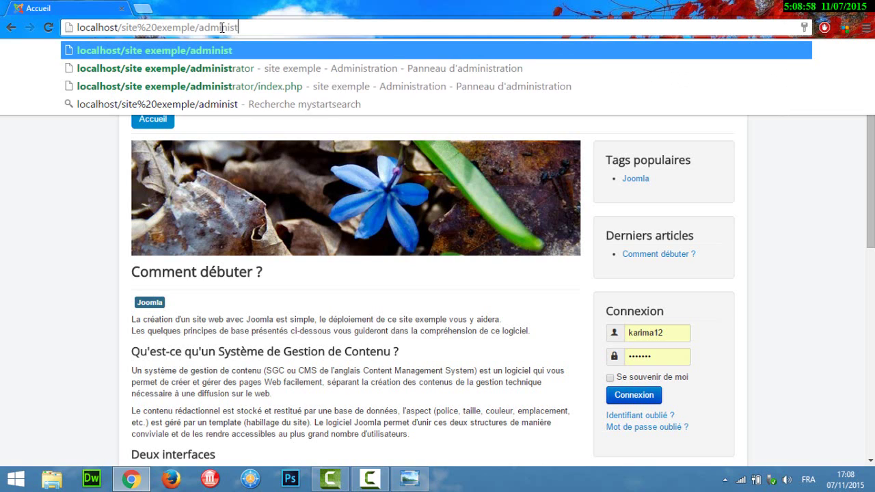
type("rator")
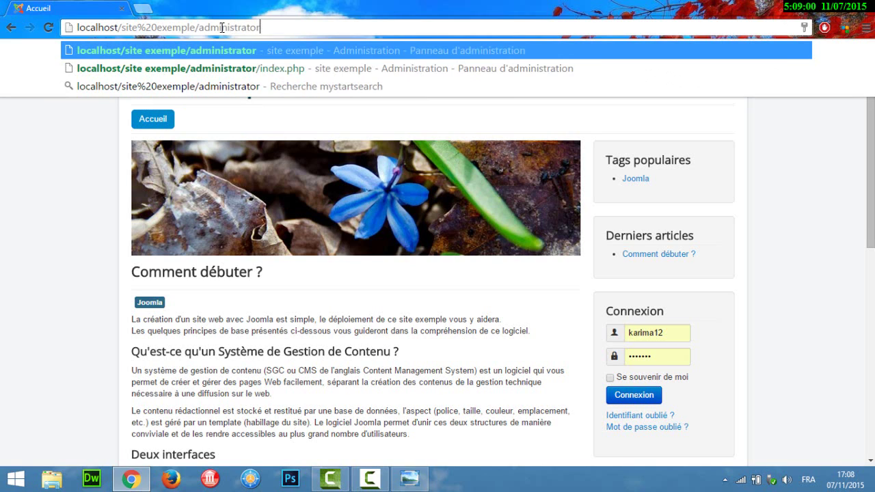
key("Return")
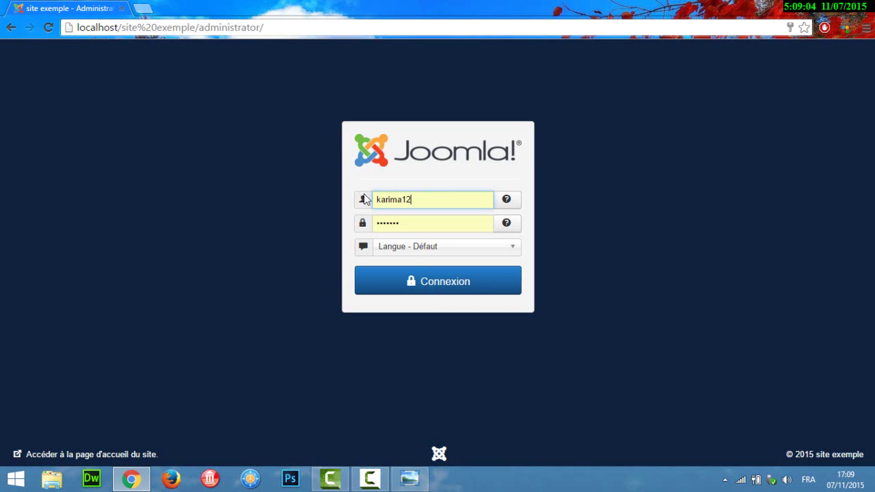
- Sign in as admin with the account password to reach the Panneau d'administration
left_click_drag(421, 199, 369, 198)
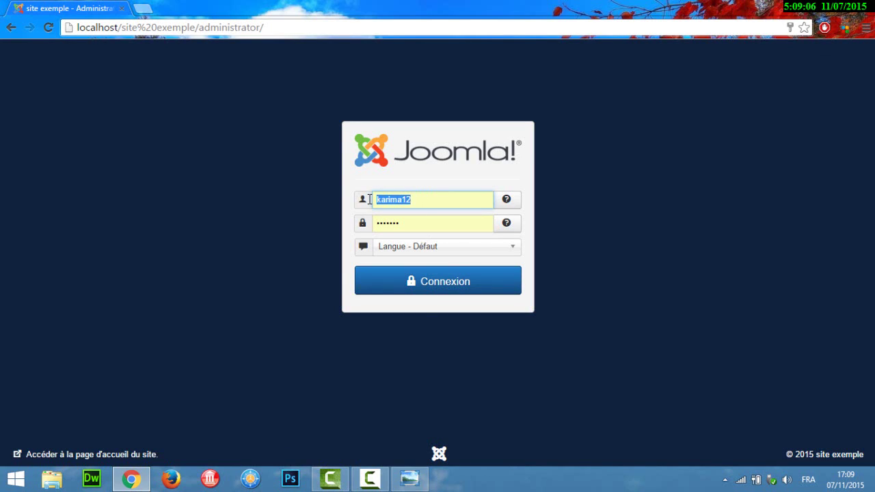
key("BackSpace")
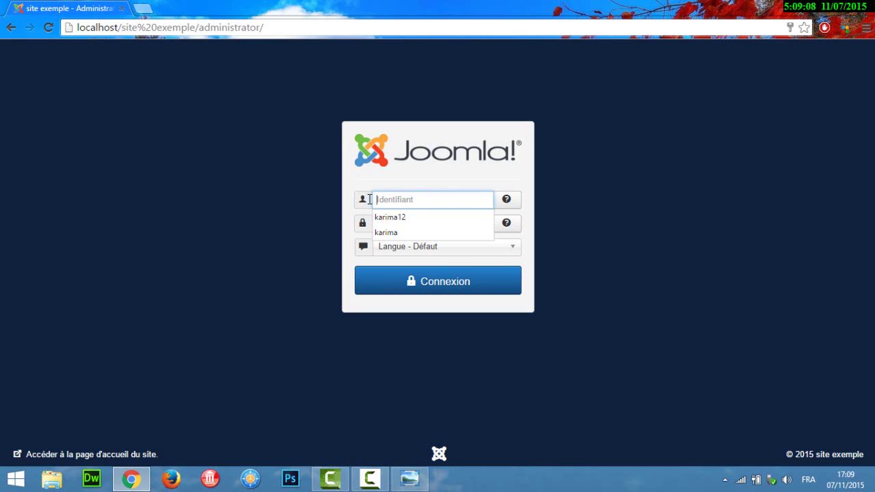
type("adm")
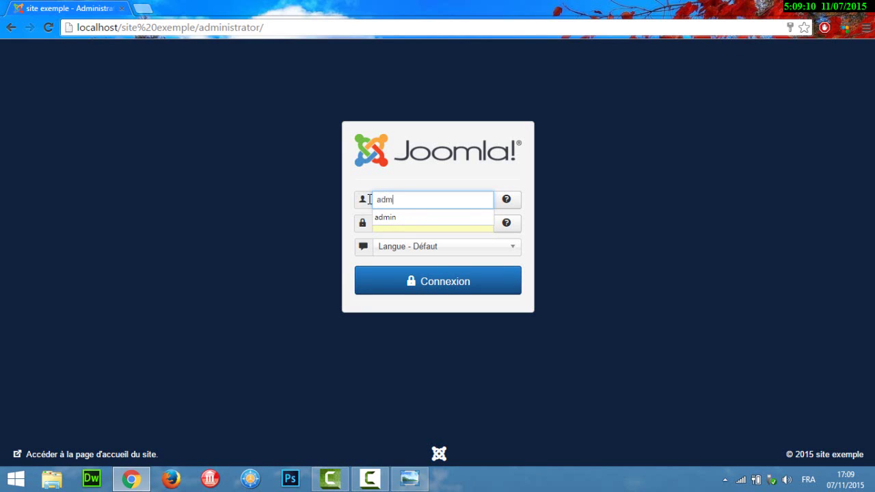
type("in")
key("Tab")
type("admi")
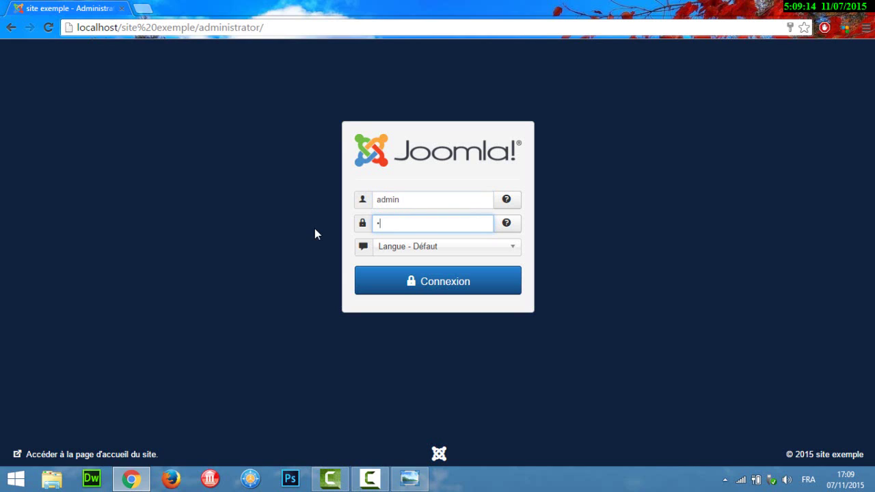
type("n123456")
left_click(471, 286)
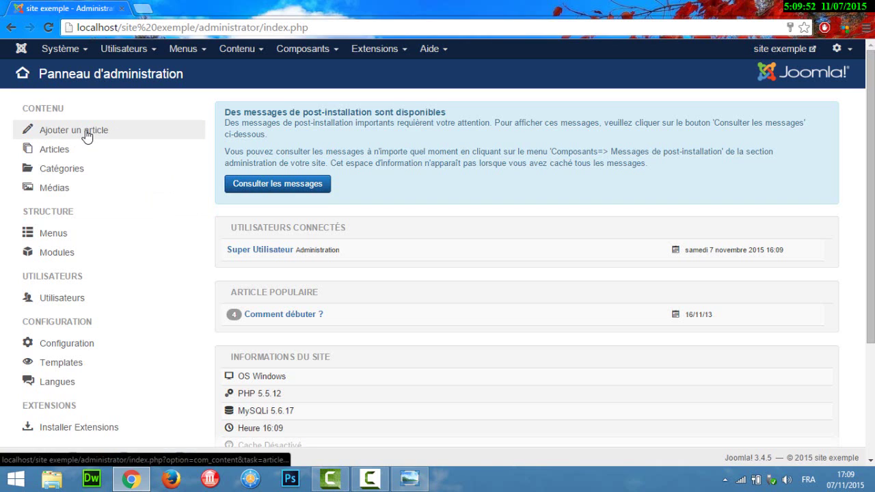
- Start a new article from the Contenu menu, then cancel it
left_click(245, 55)
mouse_move(249, 74)
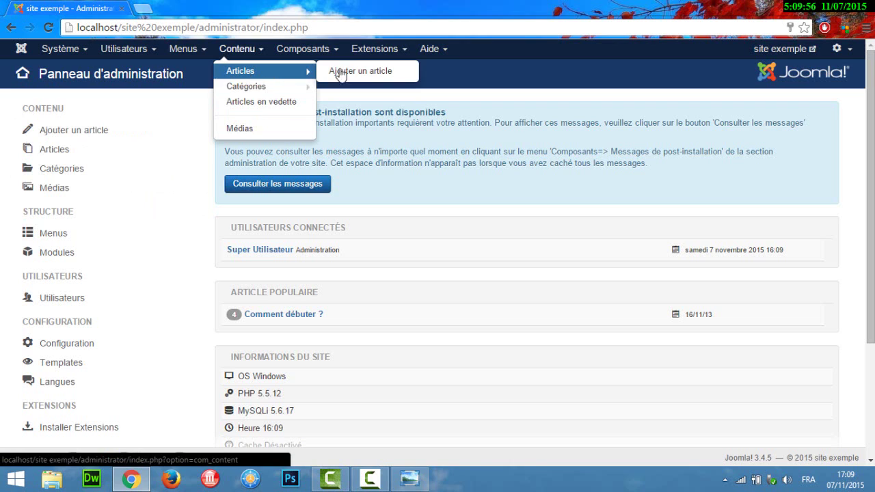
left_click(66, 137)
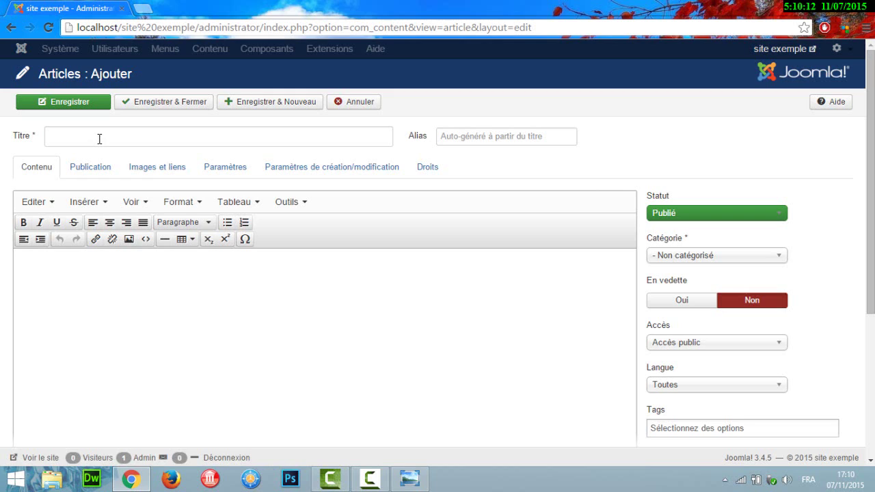
left_click(356, 106)
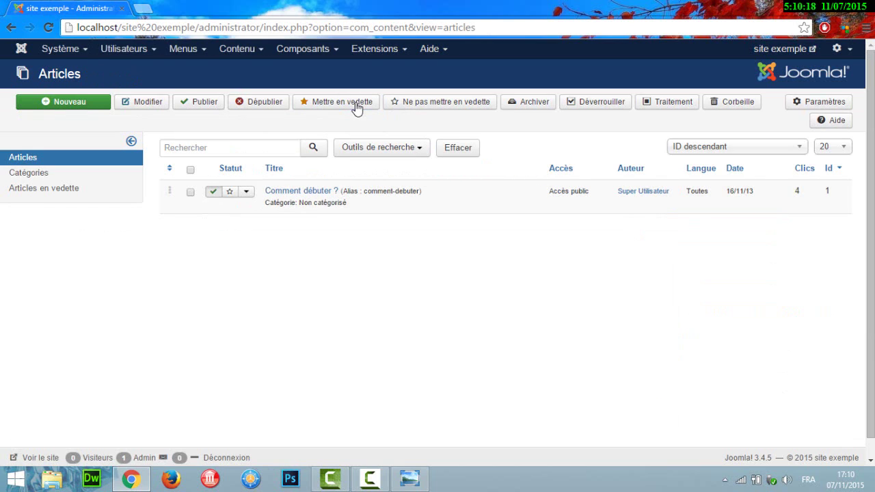
- Go to the control panel, view the Articles list, then return to the control panel
left_click(22, 51)
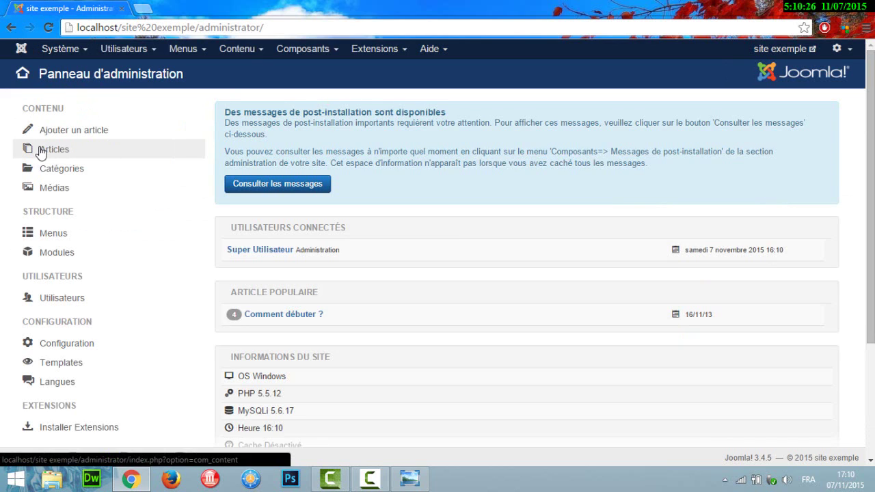
left_click(61, 153)
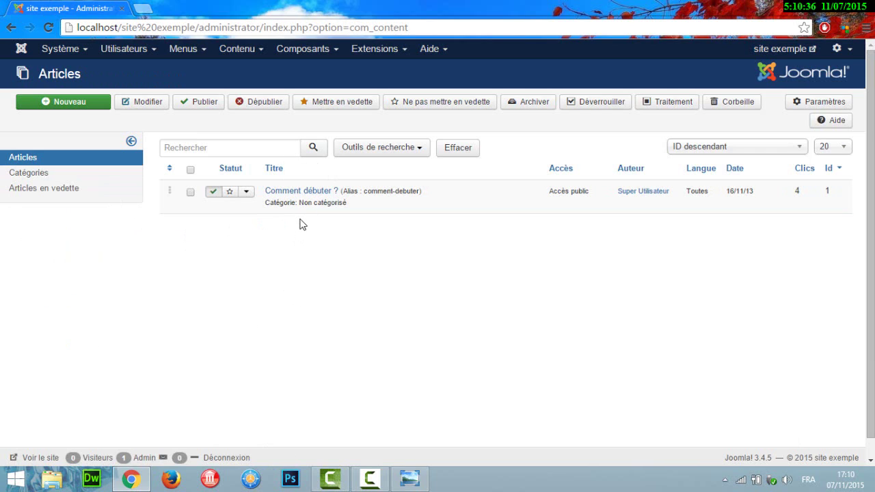
left_click(24, 52)
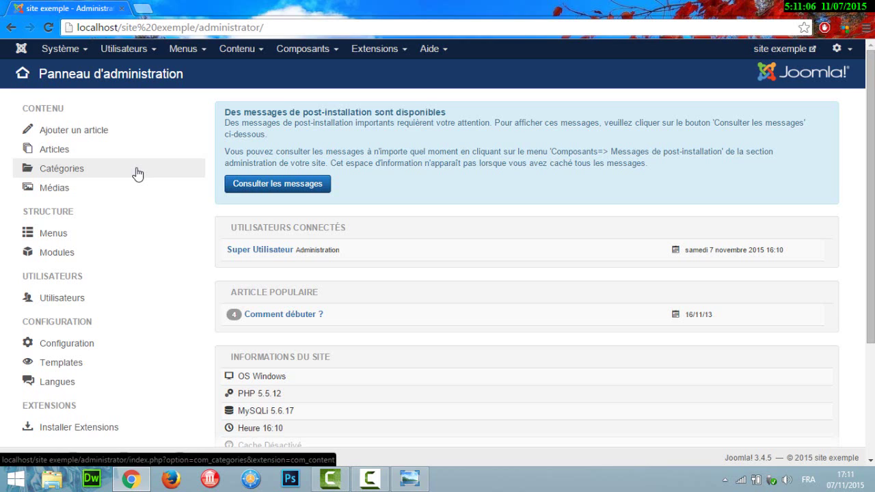
left_click(57, 193)
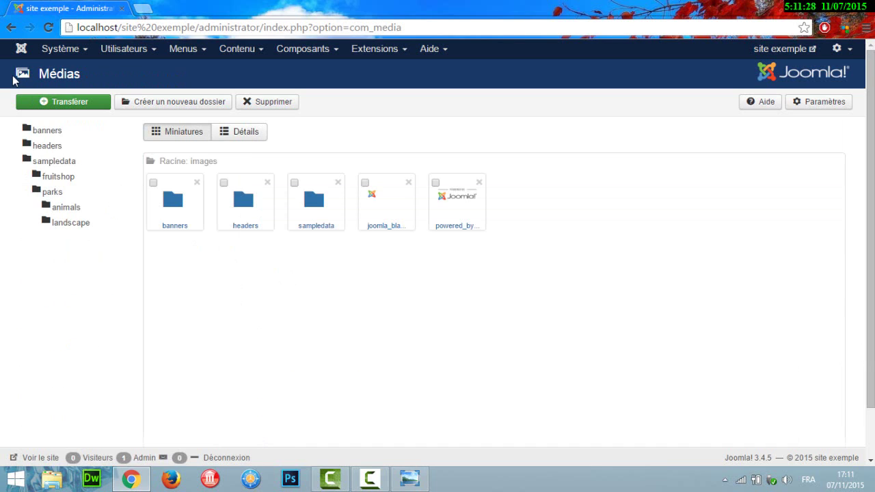
left_click(20, 53)
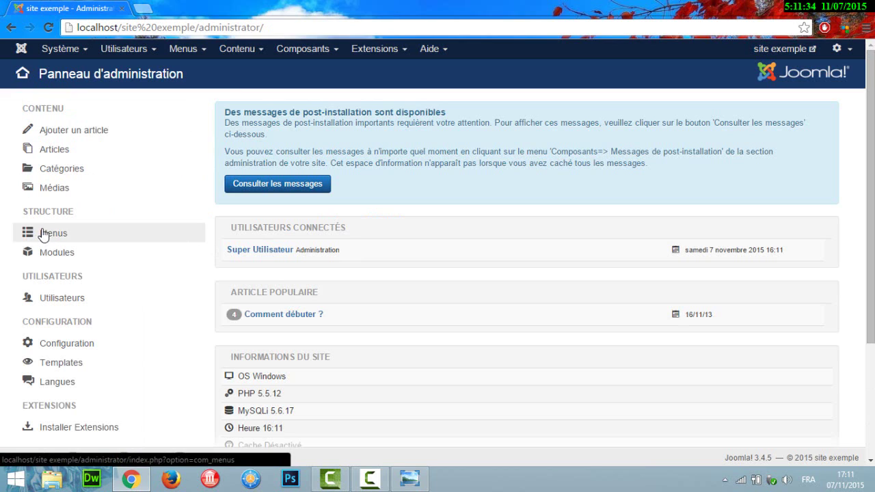
left_click(43, 234)
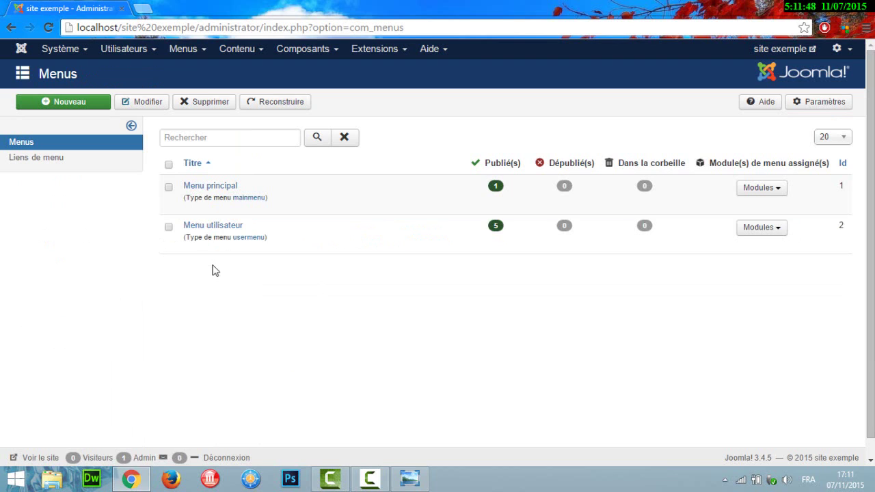
left_click(22, 49)
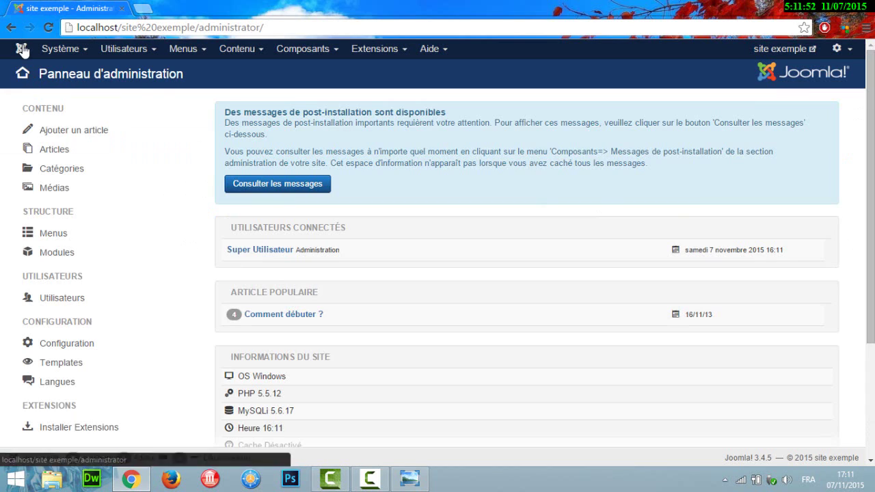
left_click(56, 262)
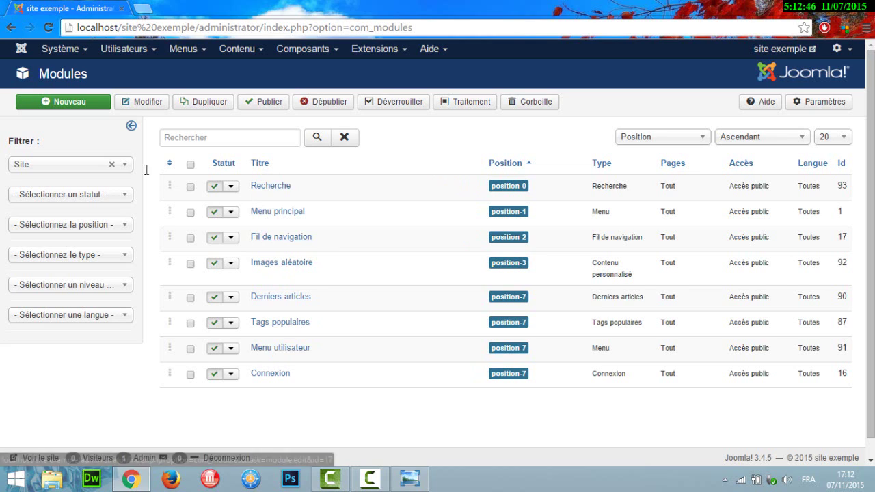
left_click(23, 51)
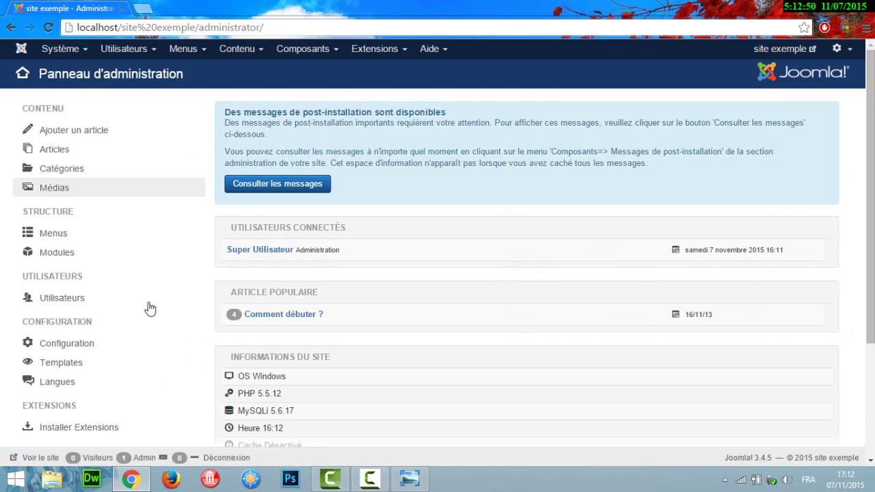
left_click(66, 301)
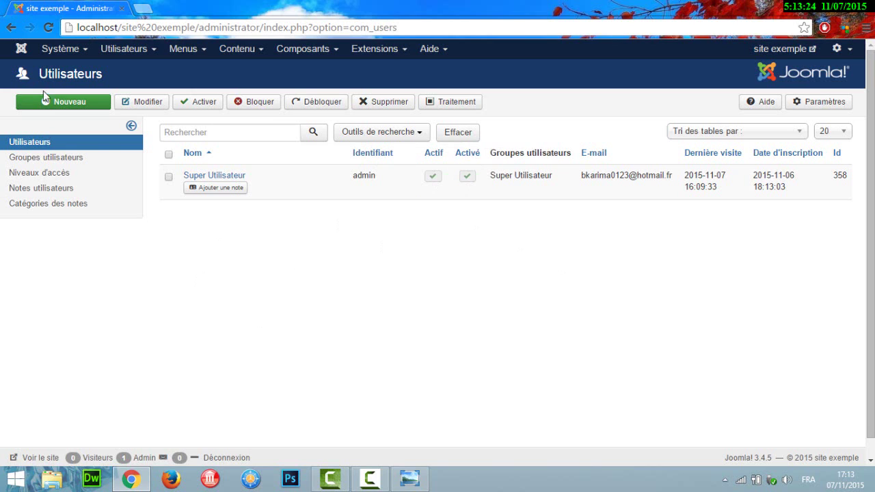
left_click(21, 50)
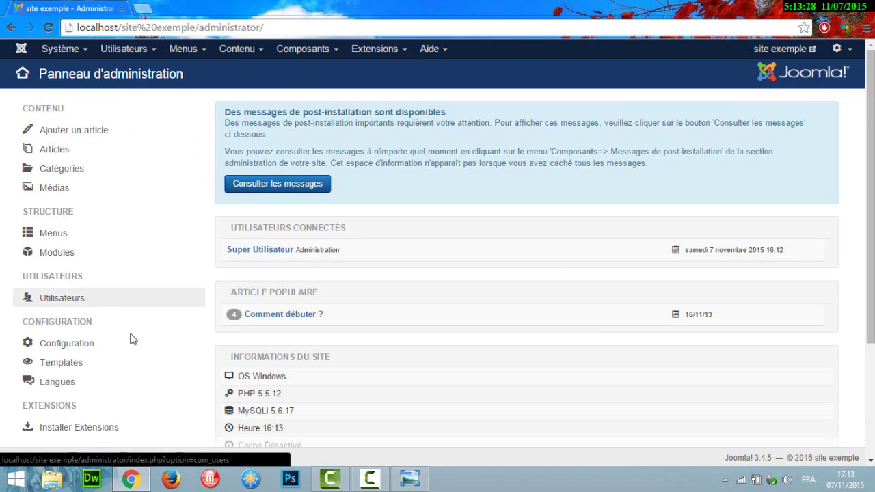
scroll(547, 273, "down", 2)
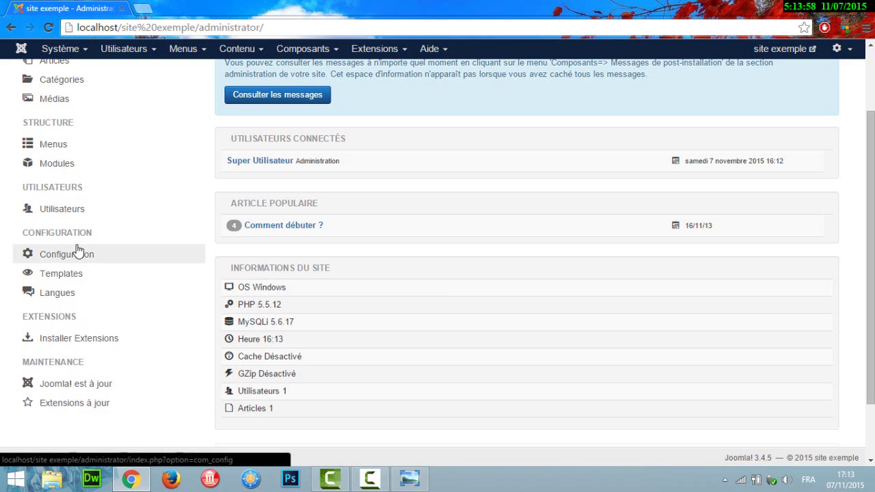
scroll(678, 209, "up", 2)
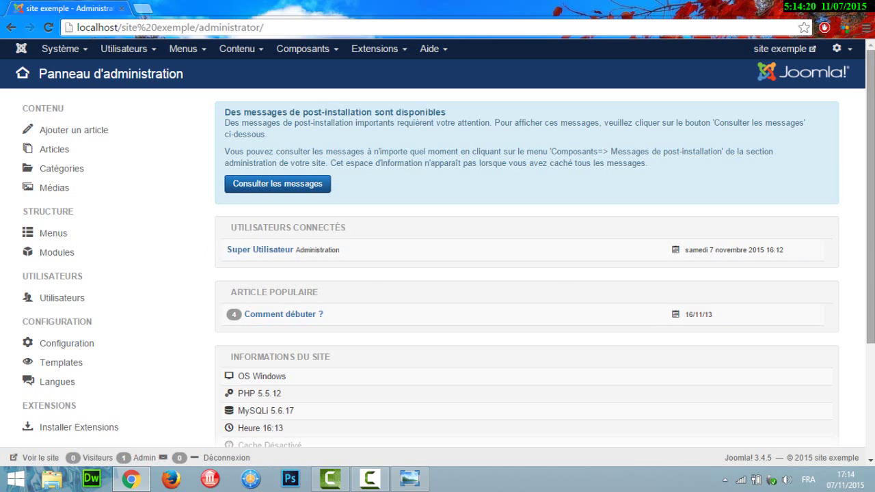
scroll(438, 248, "down", 3)
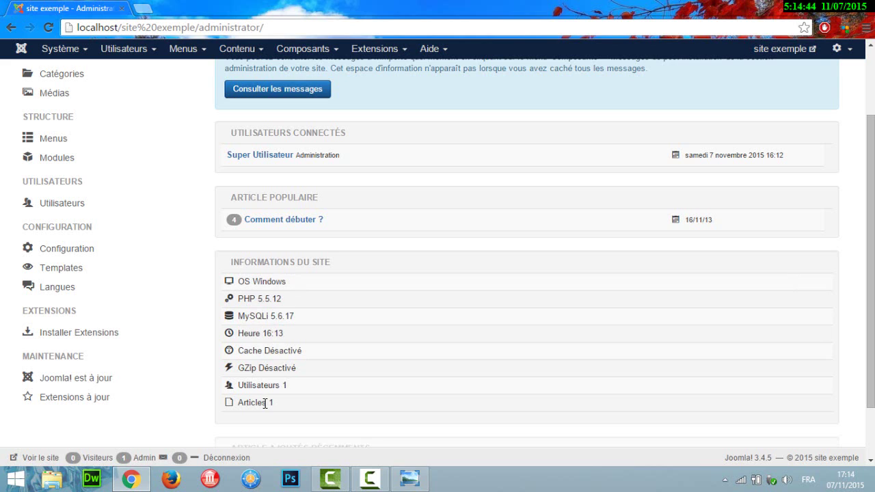
scroll(793, 334, "up", 3)
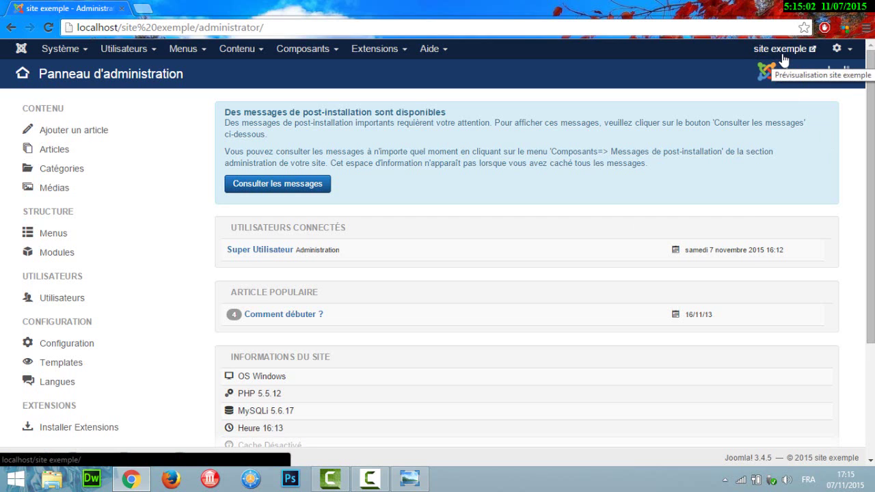
- Preview the public 'site exemple' home page in a new tab, then close it
left_click(783, 53)
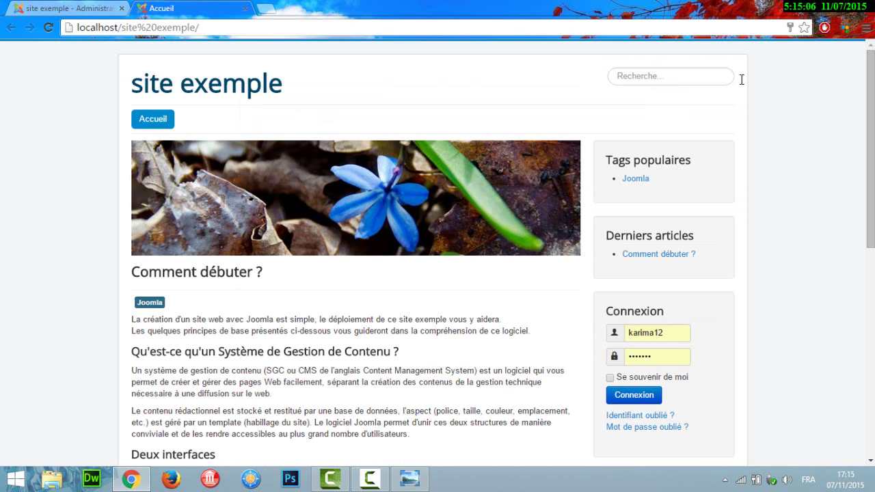
scroll(870, 137, "down", 3)
scroll(437, 246, "up", 3)
left_click(245, 8)
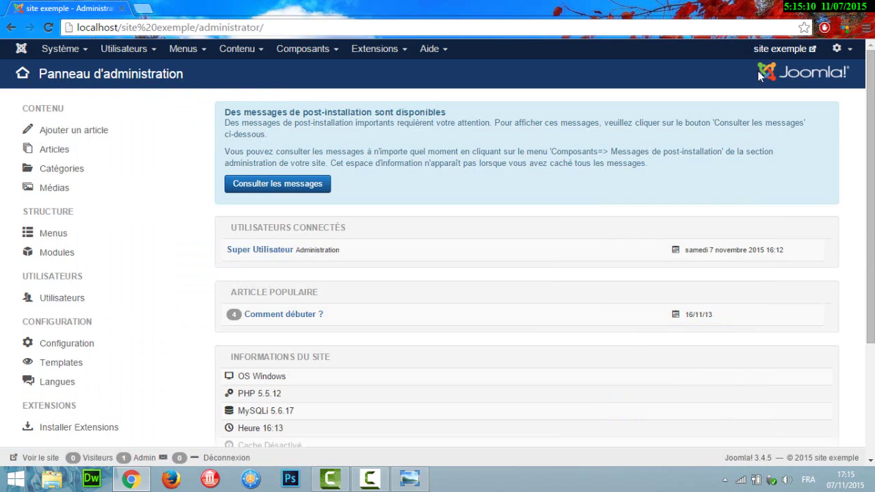
- Glance at the logged-in account menu, then bring up the Système menu
left_click(844, 52)
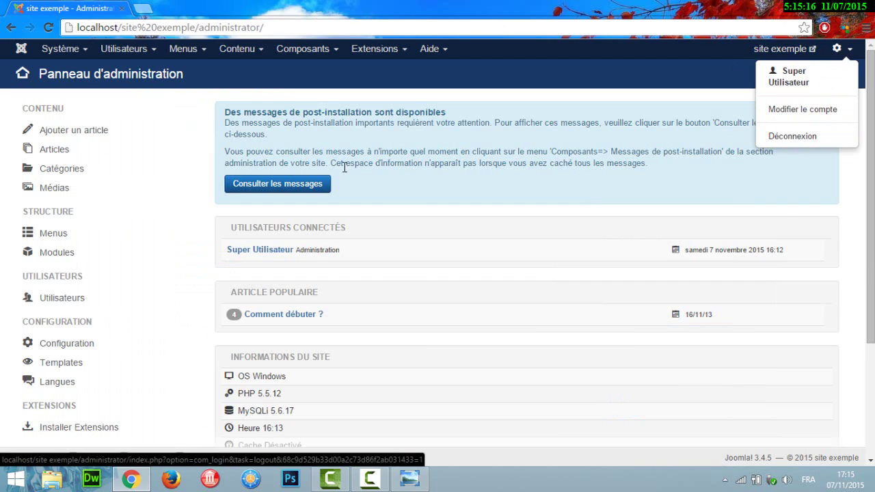
left_click(196, 123)
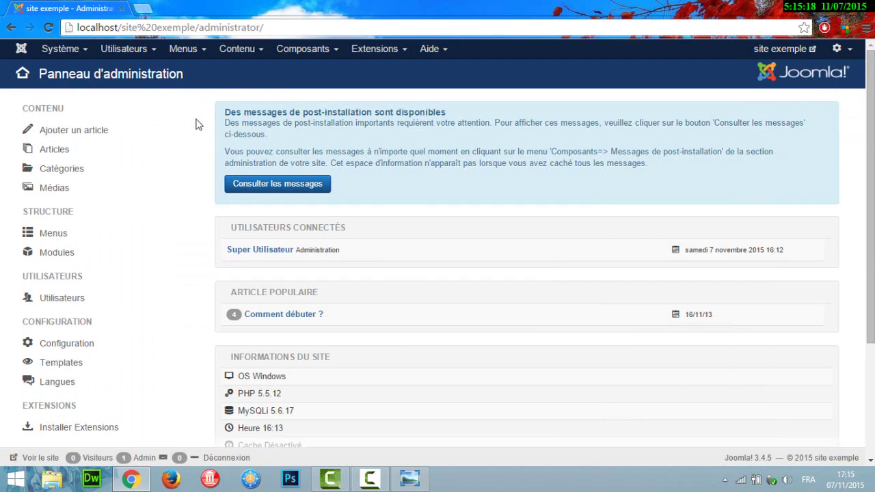
left_click(78, 56)
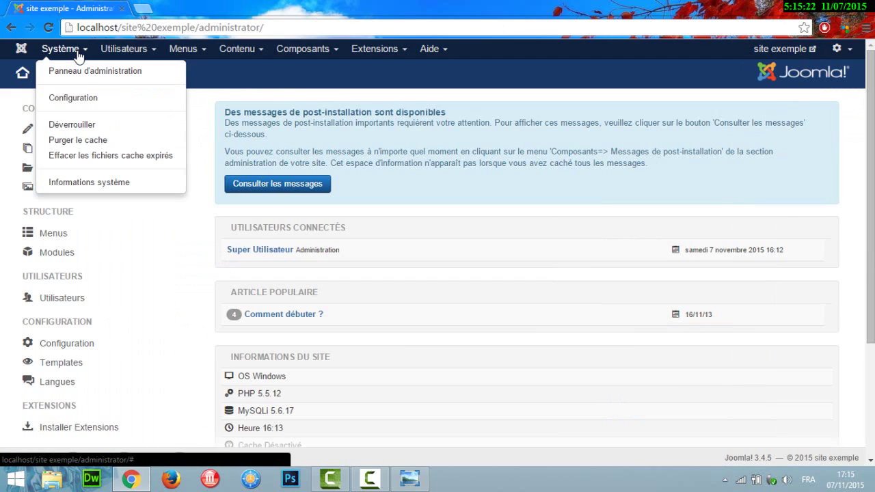
- Open Système > Configuration and select the 'site exemple' text in Nom du site
left_click(83, 107)
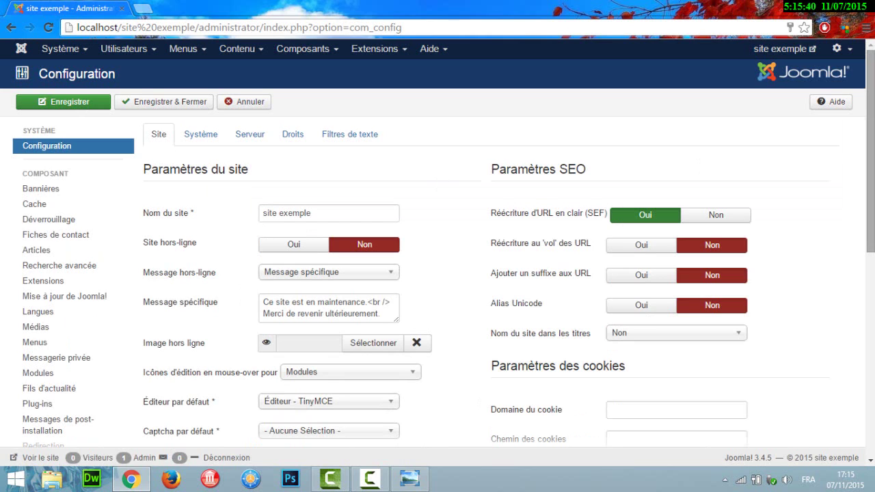
scroll(871, 151, "down", 1)
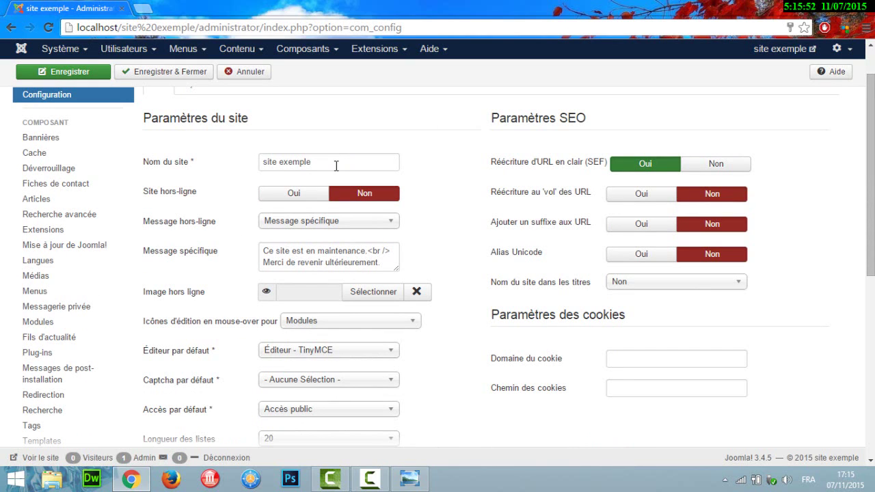
left_click_drag(335, 165, 256, 162)
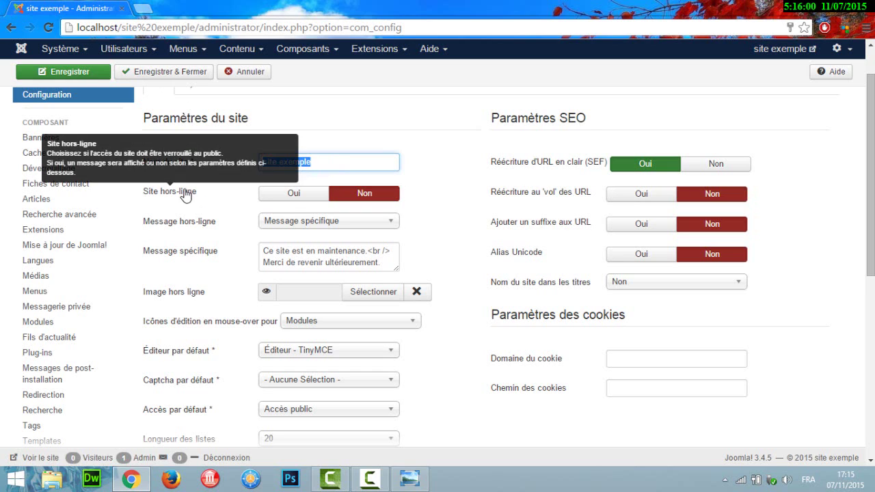
left_click(290, 198)
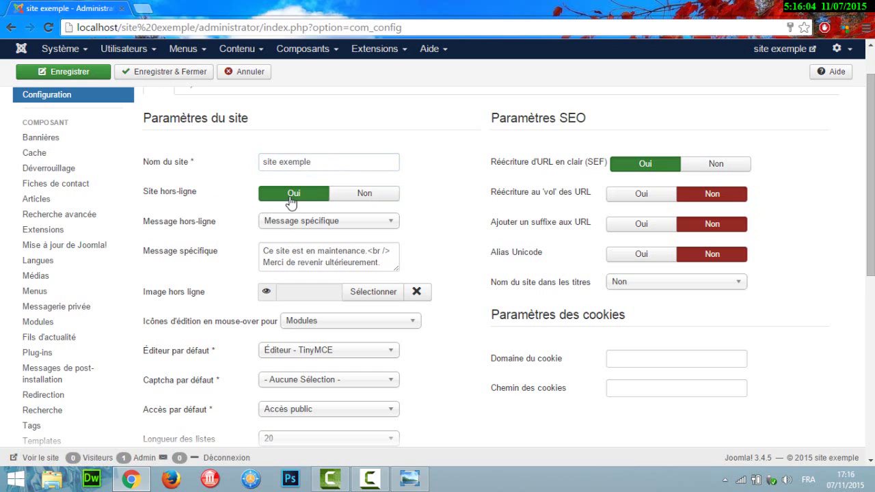
left_click(364, 198)
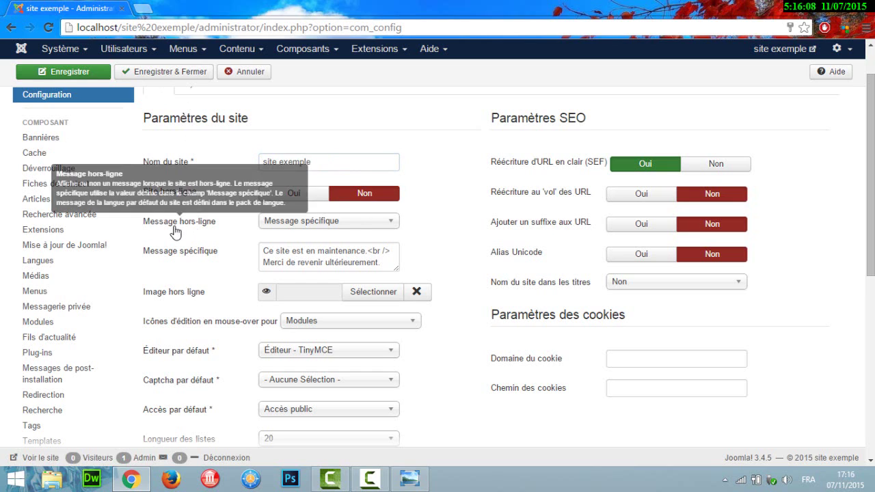
left_click(300, 226)
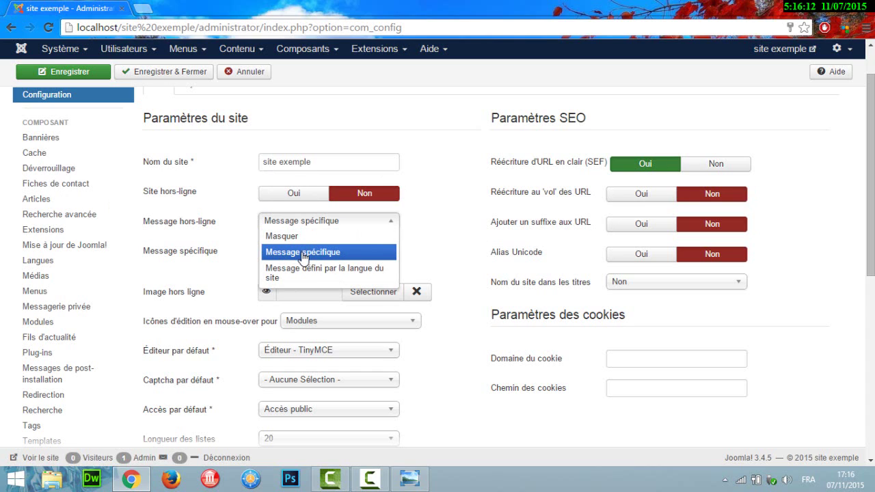
left_click(303, 253)
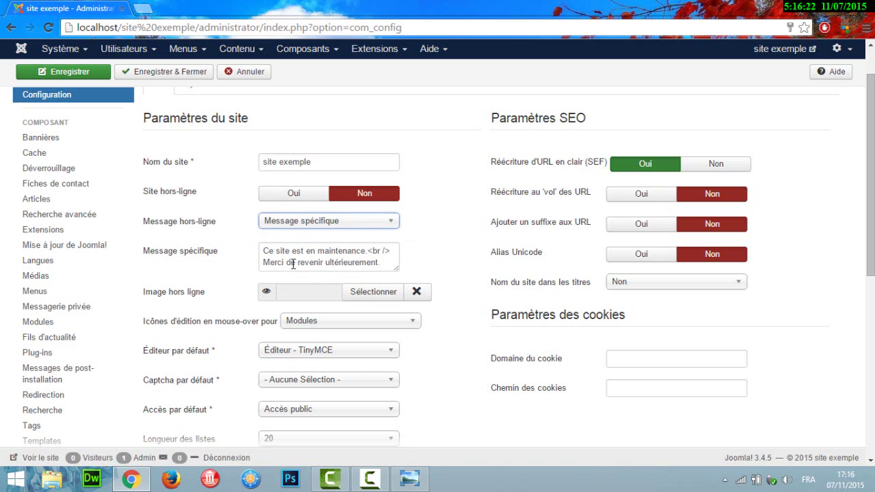
left_click(346, 227)
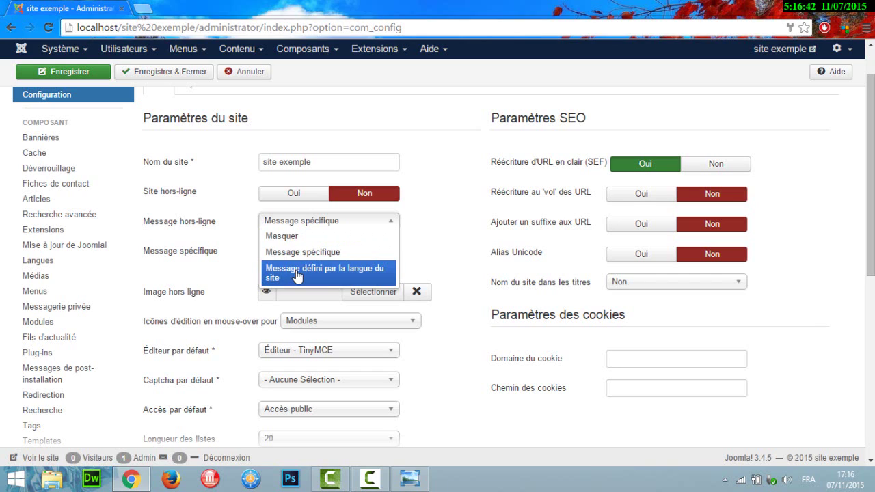
left_click(465, 227)
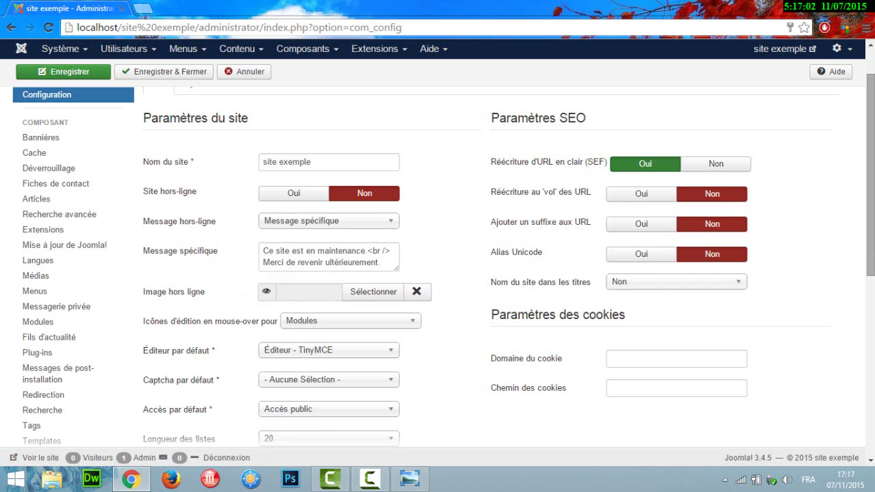
- Scroll through the Site tab settings of the global configuration
scroll(870, 205, "down", 2)
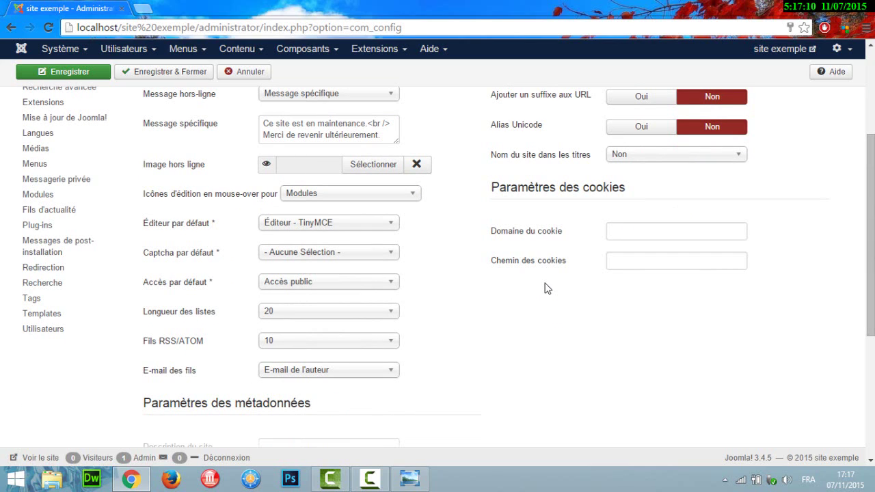
mouse_move(193, 232)
scroll(779, 217, "up", 3)
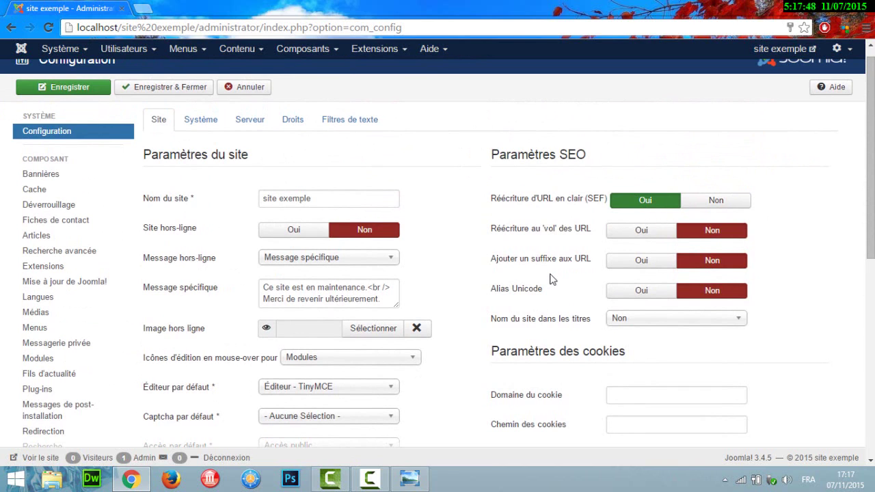
scroll(871, 157, "down", 2)
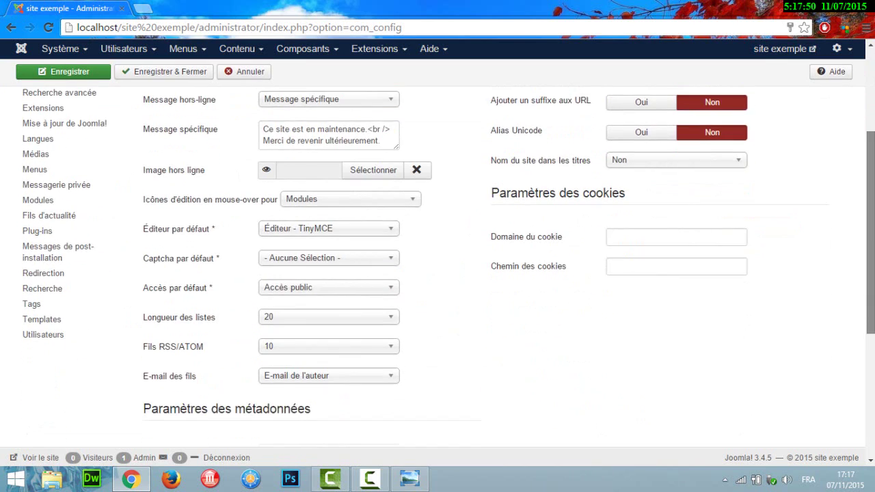
scroll(437, 266, "down", 2)
scroll(438, 267, "down", 1)
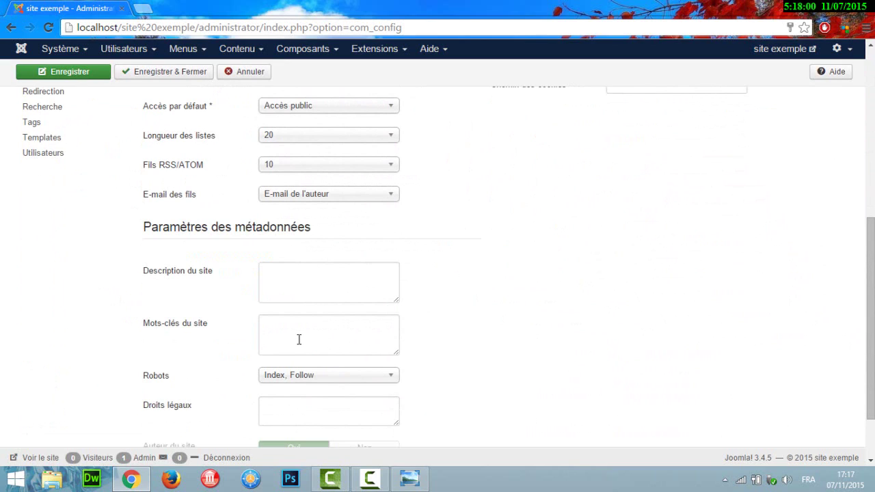
- Check the Description and Mots-clés fields, then switch to the Système tab
left_click(292, 267)
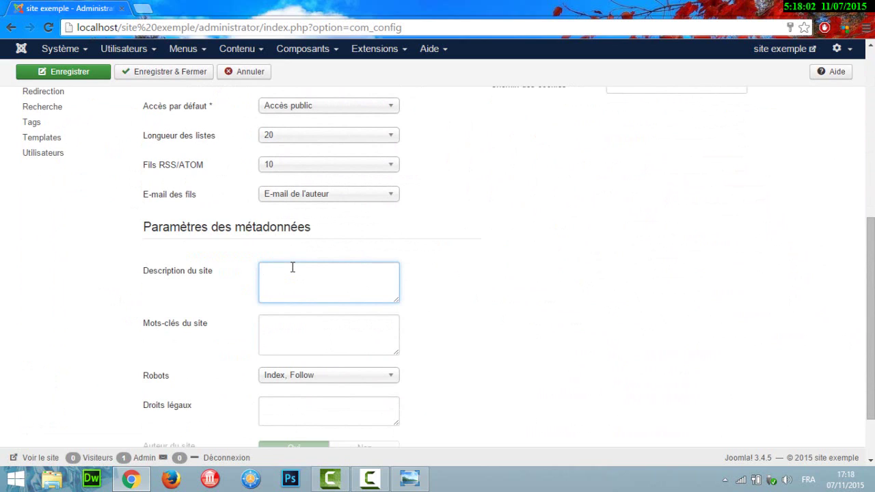
left_click(280, 334)
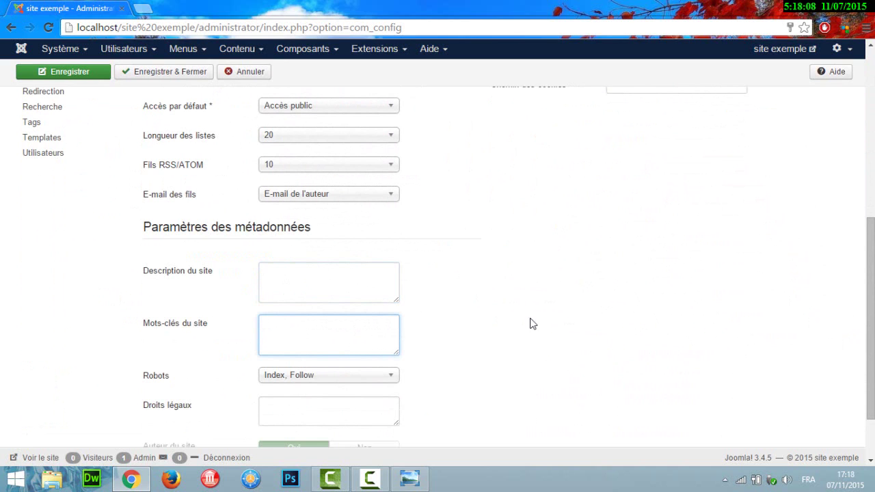
scroll(231, 145, "up", 6)
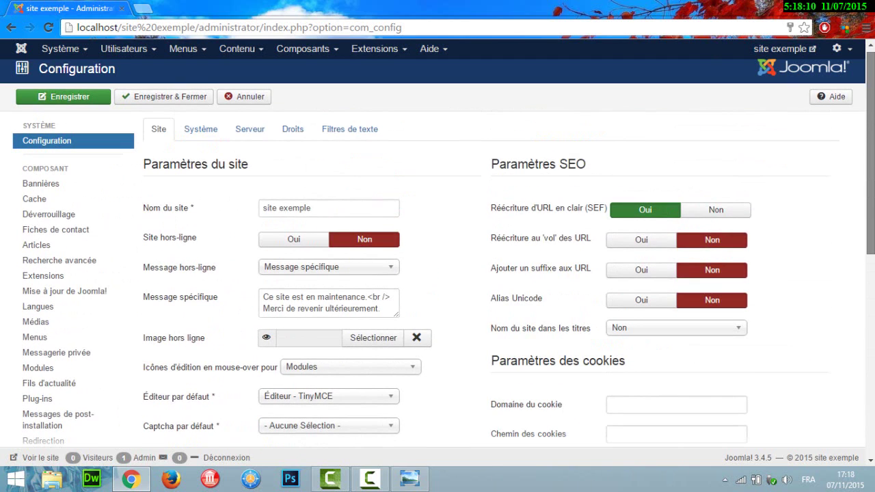
left_click(218, 134)
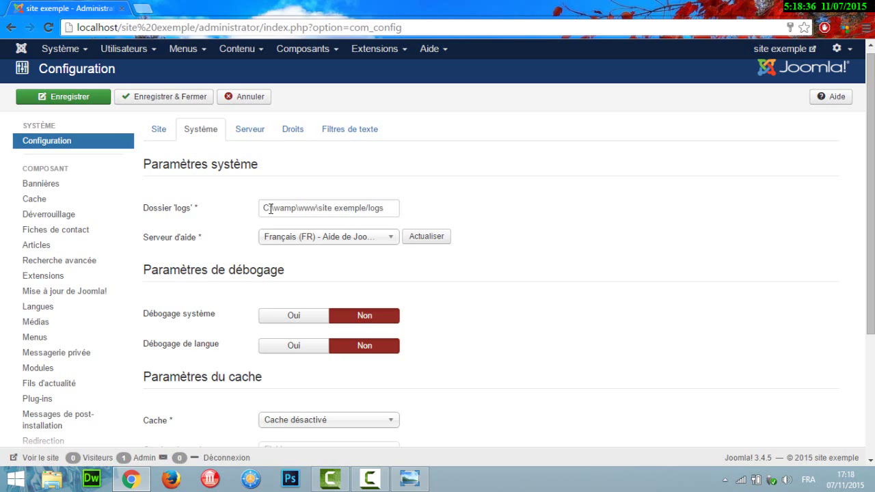
left_click_drag(270, 209, 367, 209)
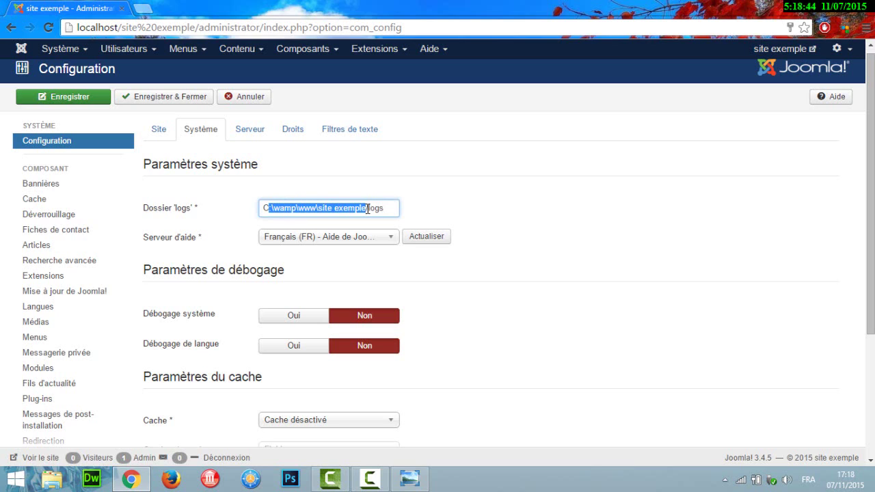
left_click(348, 243)
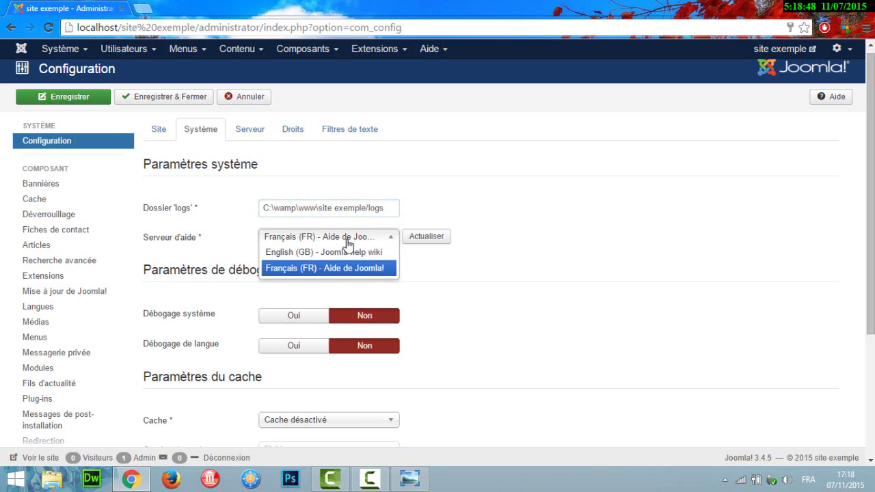
left_click(353, 268)
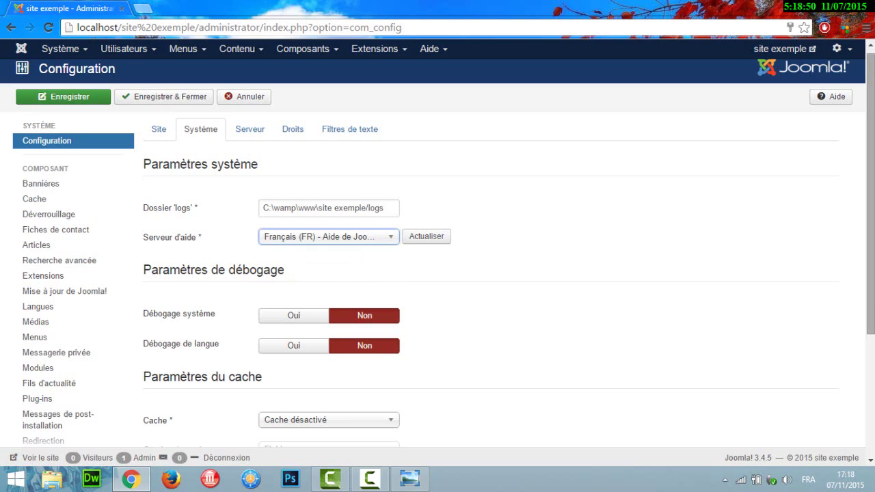
scroll(870, 226, "down", 2)
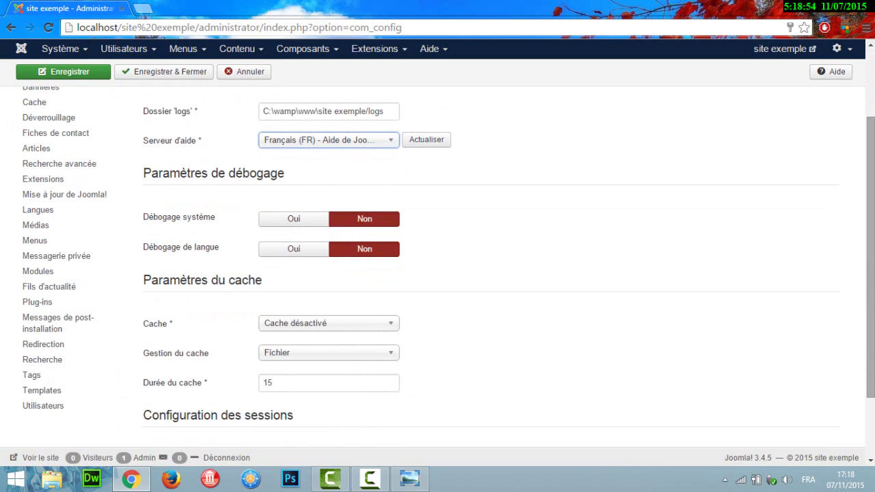
scroll(509, 288, "up", 1)
scroll(509, 288, "down", 2)
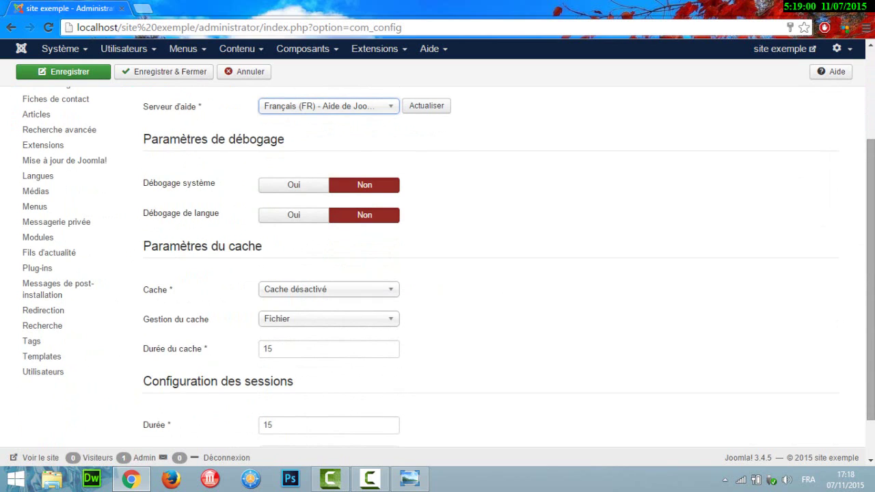
scroll(870, 274, "down", 1)
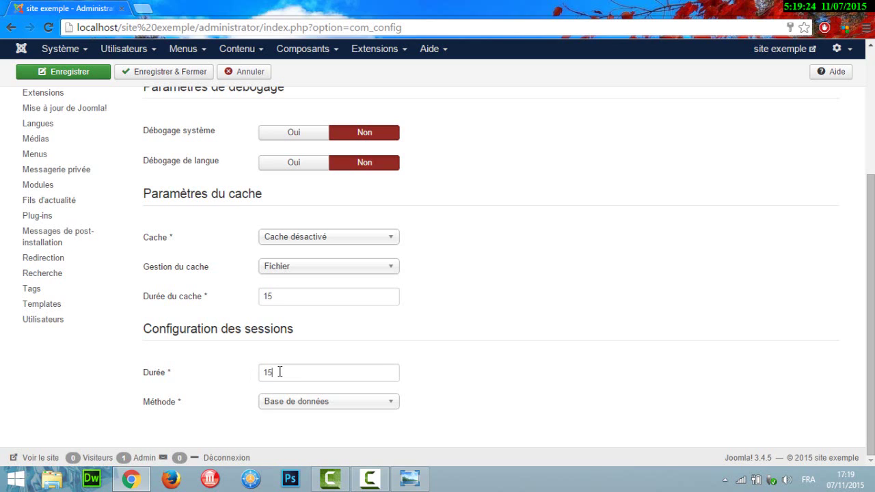
left_click_drag(279, 371, 260, 372)
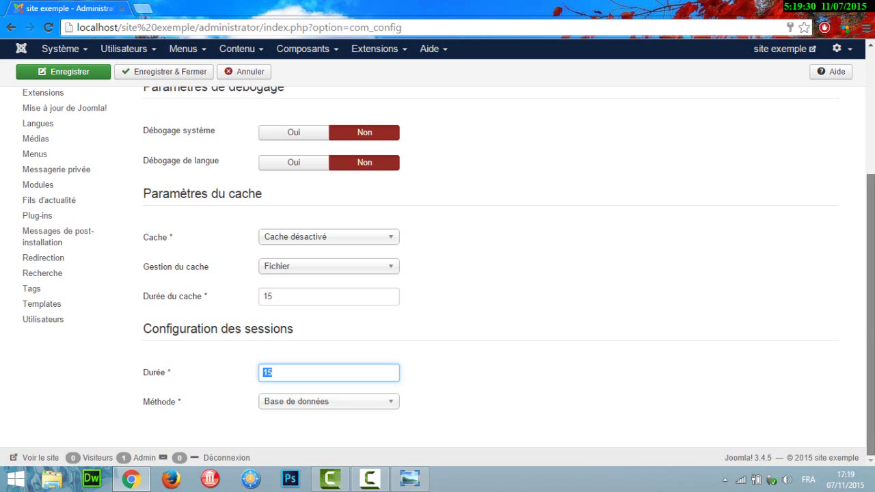
left_click(871, 142)
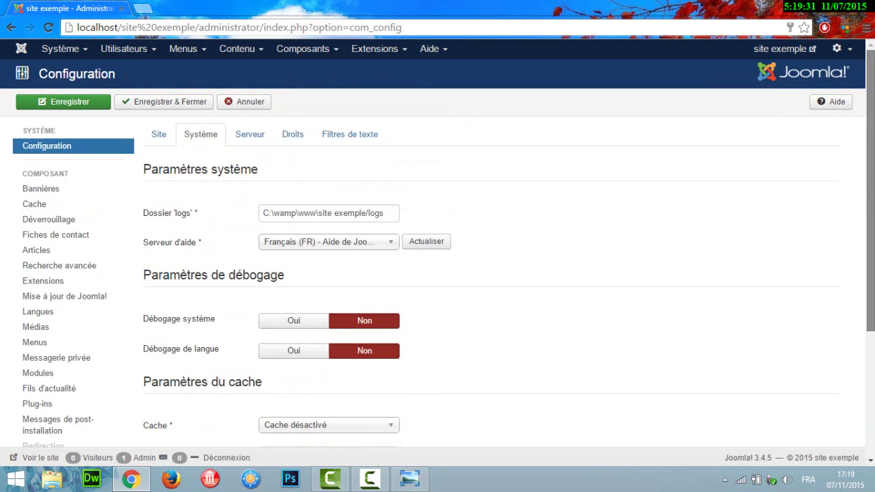
- Review the Serveur tab's GZIP, FTP, proxy and PHP Mail e-mail settings
left_click(249, 136)
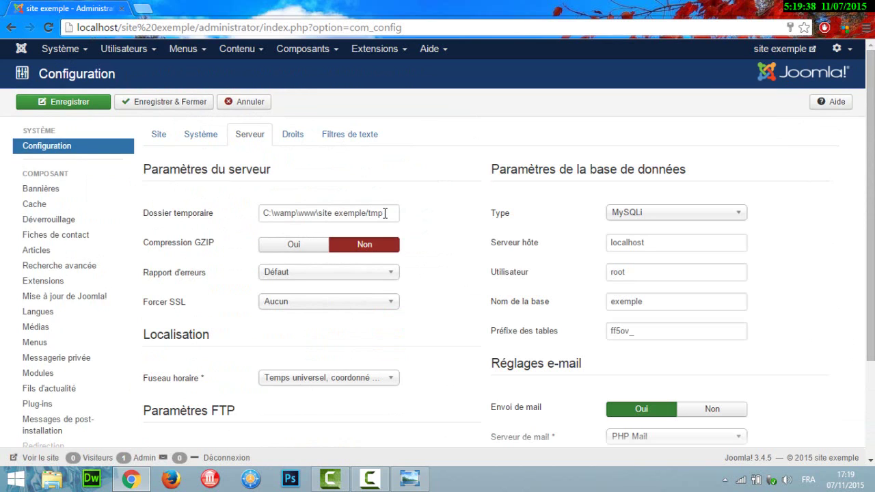
mouse_move(207, 245)
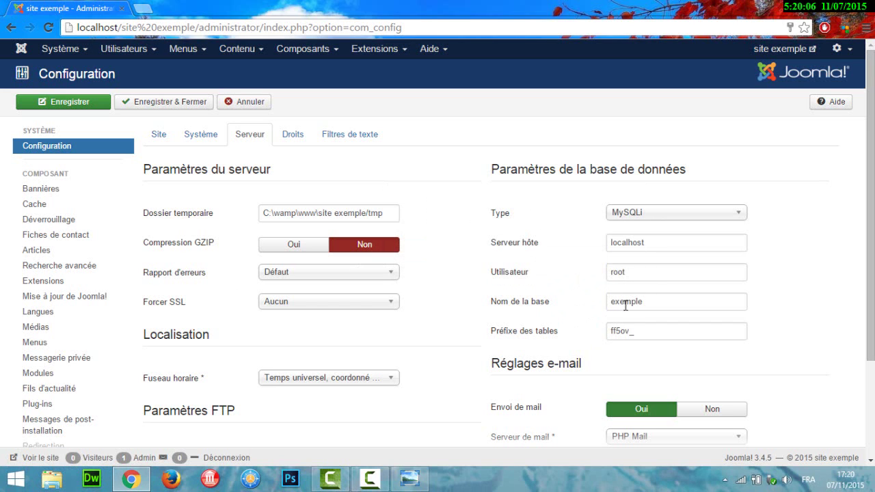
scroll(625, 306, "down", 2)
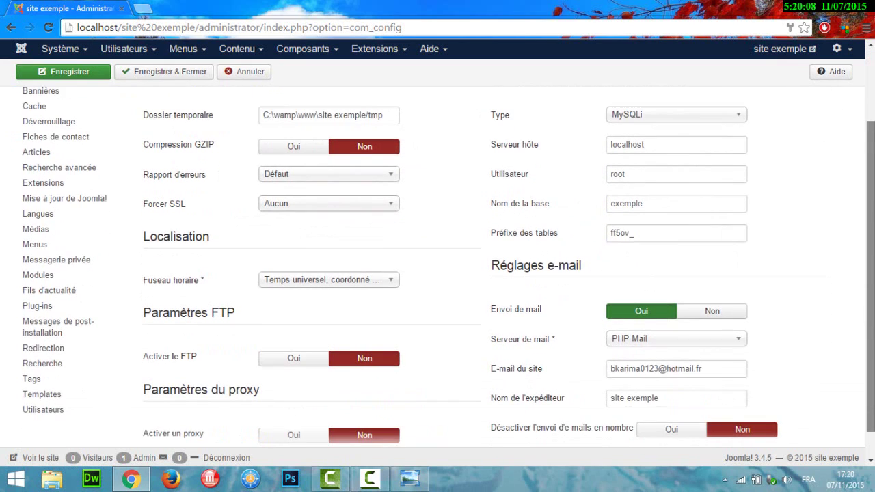
scroll(437, 267, "down", 1)
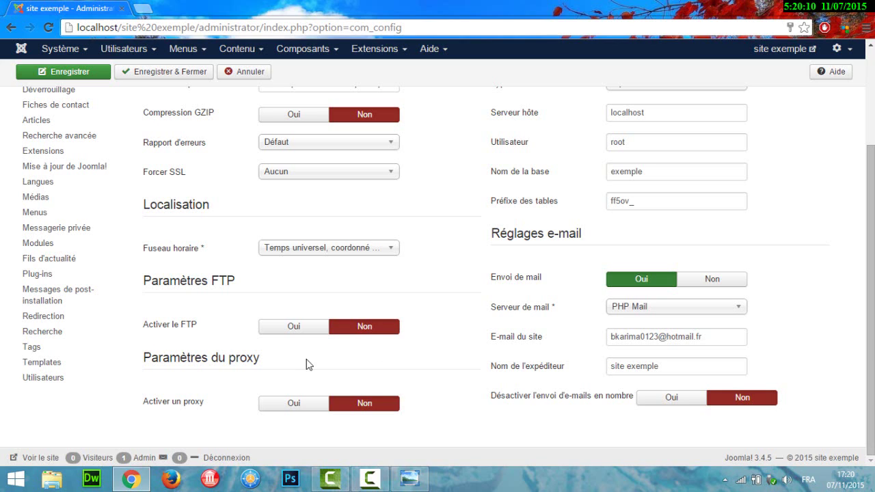
mouse_move(167, 334)
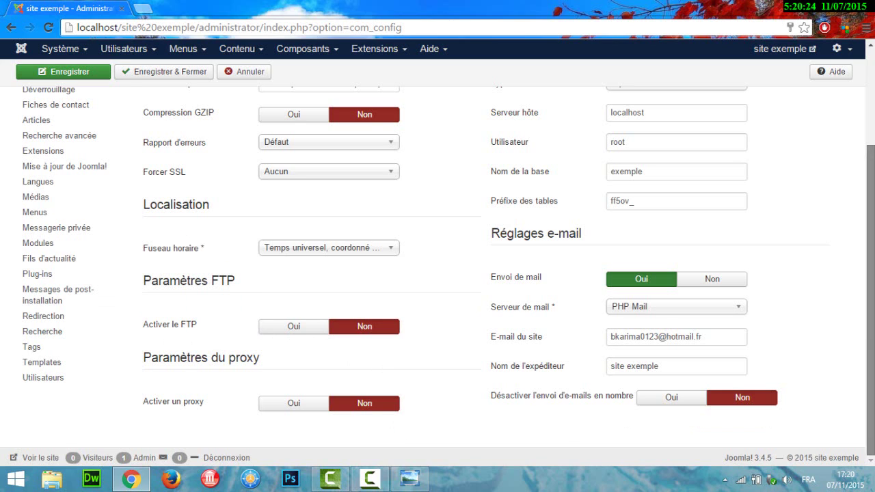
scroll(216, 166, "up", 2)
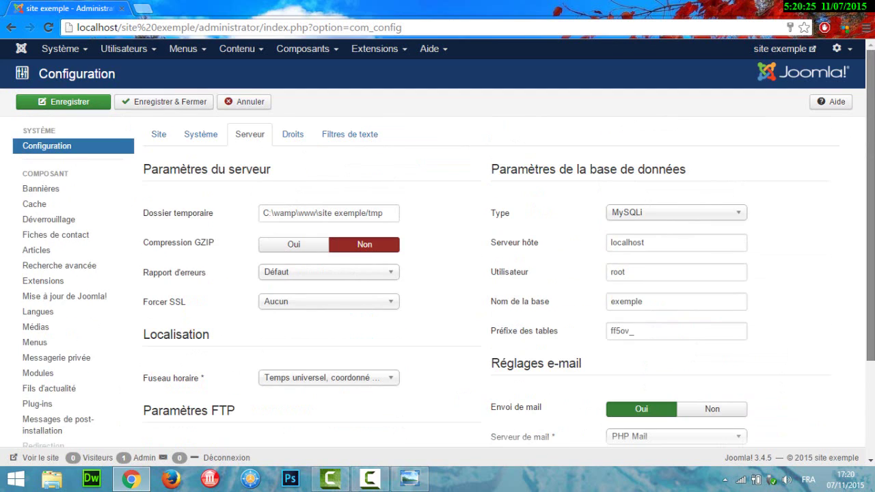
- Show the Droits permissions and review the Invité, Gestionnaire, Administrateur, Enregistré, Auteur and Rédacteur rights
left_click(302, 141)
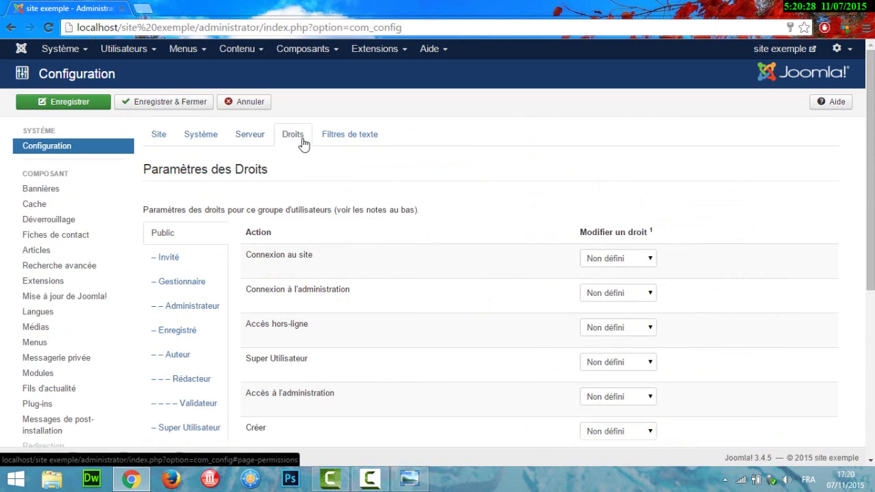
left_click(170, 259)
left_click(177, 283)
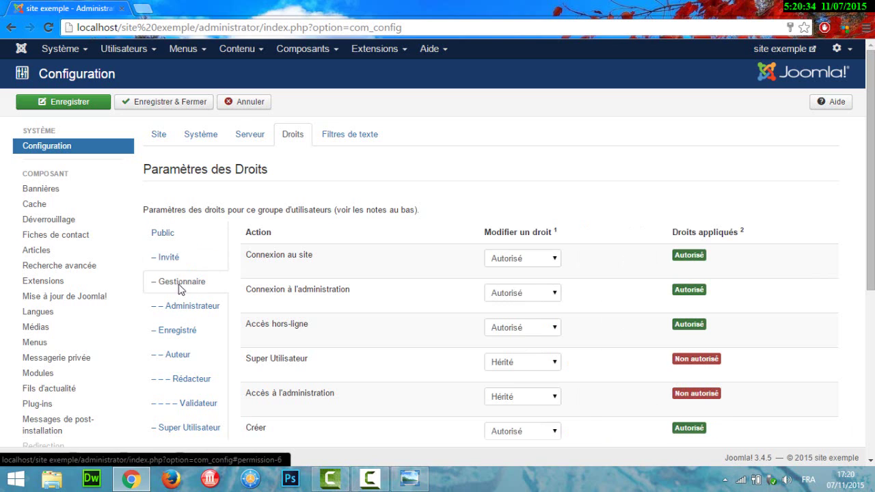
left_click(187, 308)
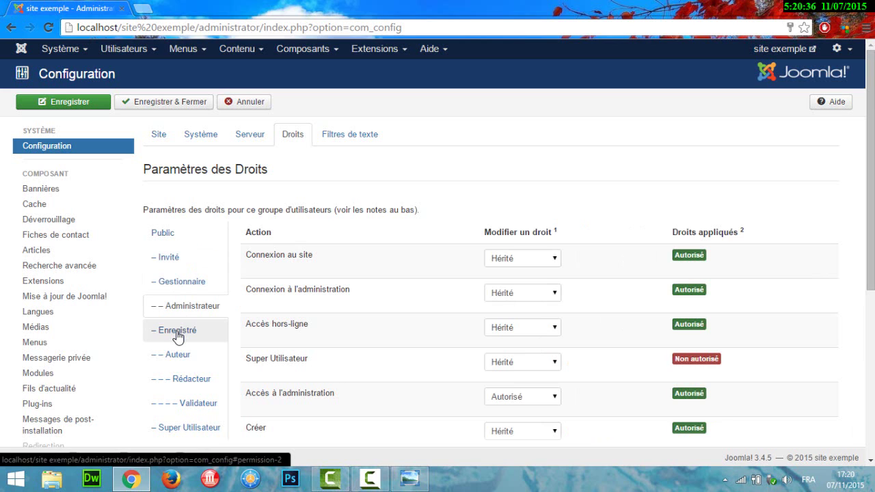
left_click(178, 338)
left_click(177, 358)
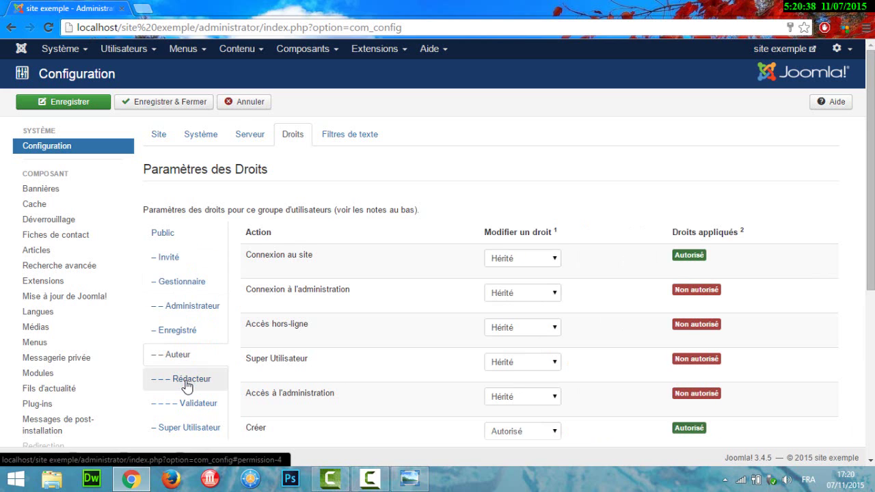
left_click(187, 382)
- Review the Super Utilisateur group's rights, then save and close the configuration
scroll(871, 205, "down", 2)
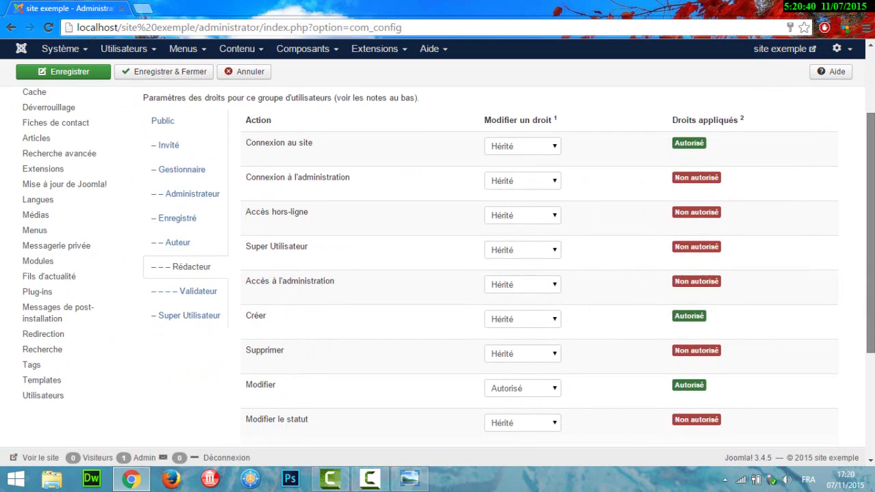
left_click(176, 327)
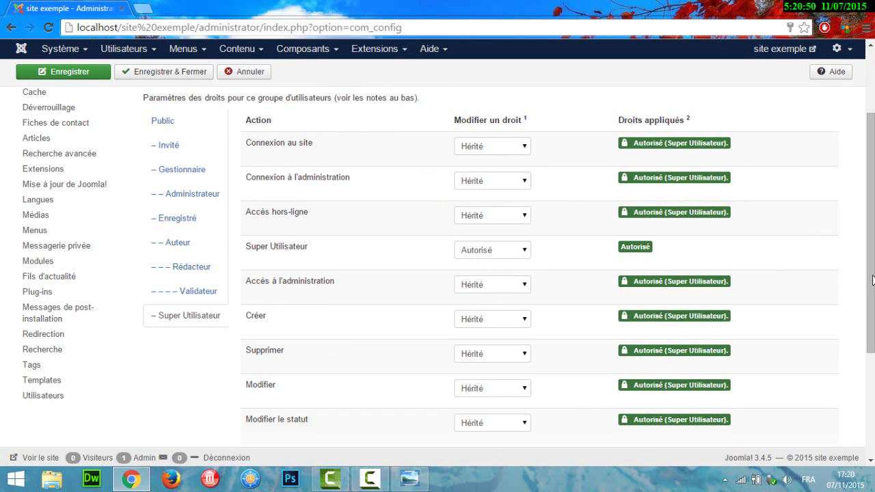
scroll(335, 236, "up", 2)
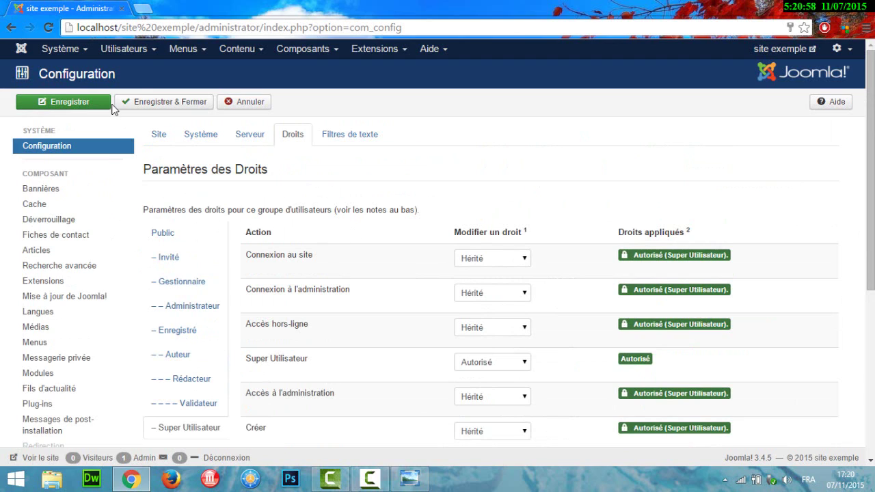
left_click(182, 107)
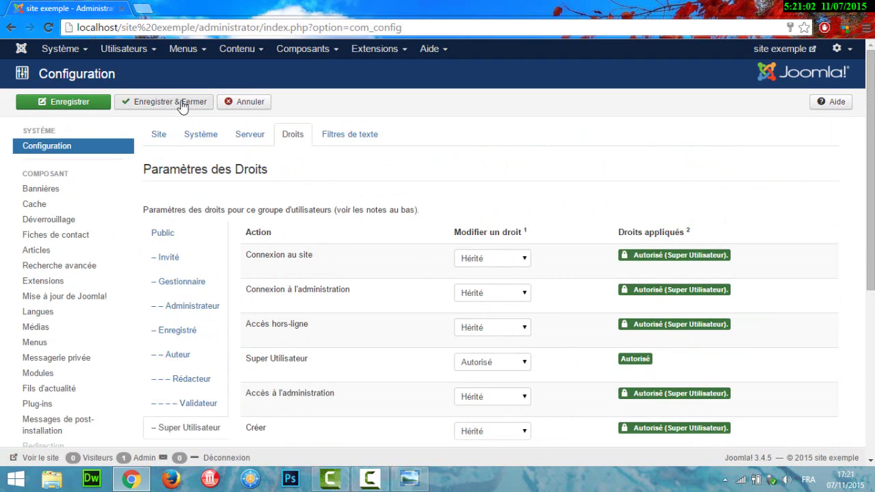
- Cancel out of the global configuration without saving, back to the control panel
left_click(250, 102)
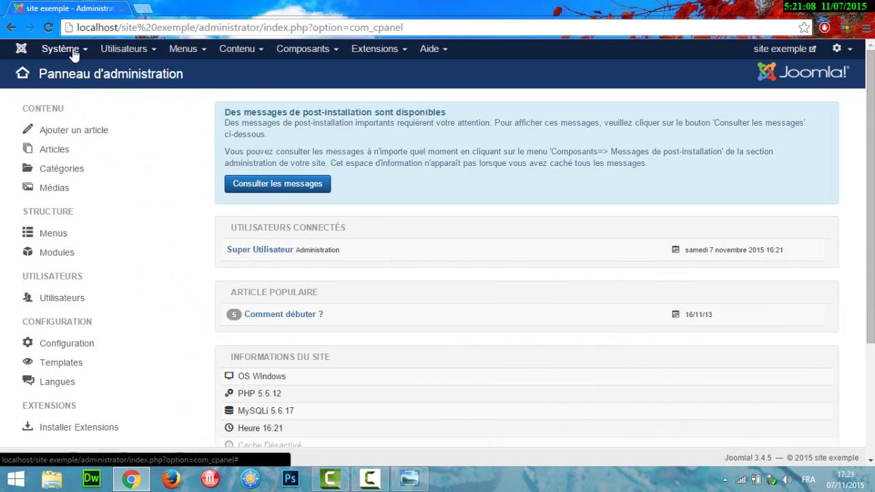
left_click(73, 55)
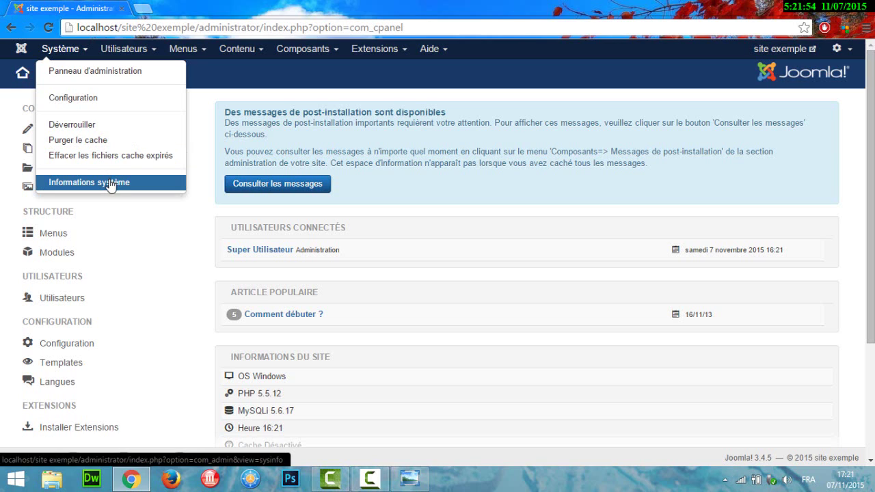
- Open Informations système showing database 5.6.17, PHP 5.5.12, Apache 2.4.9 and Joomla 3.4.5
left_click(111, 184)
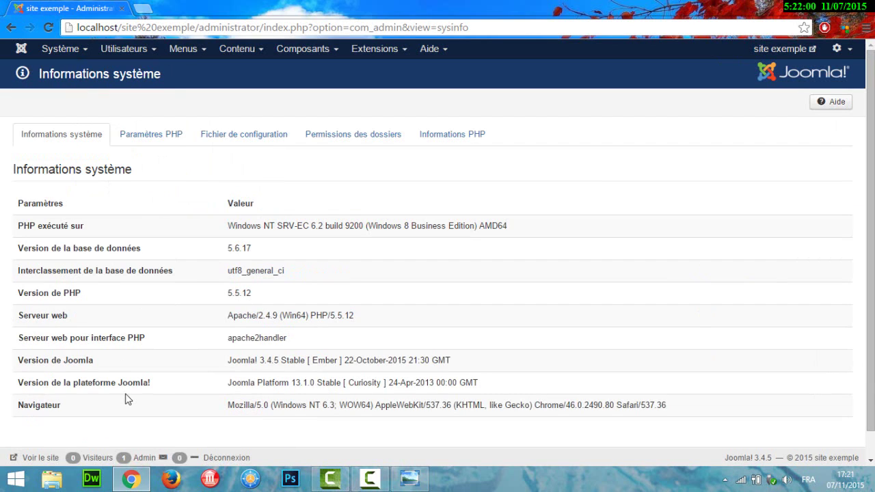
left_click(131, 53)
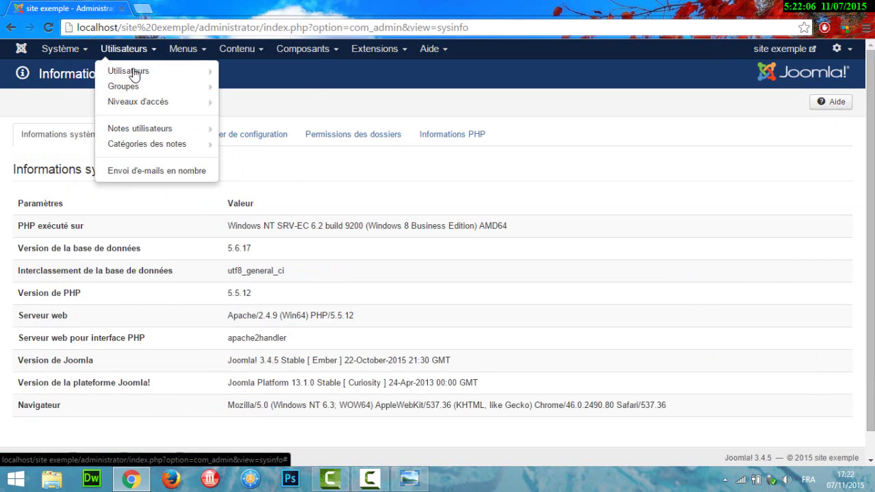
- Open the Utilisateurs manager listing the single Super Utilisateur admin account
left_click(133, 72)
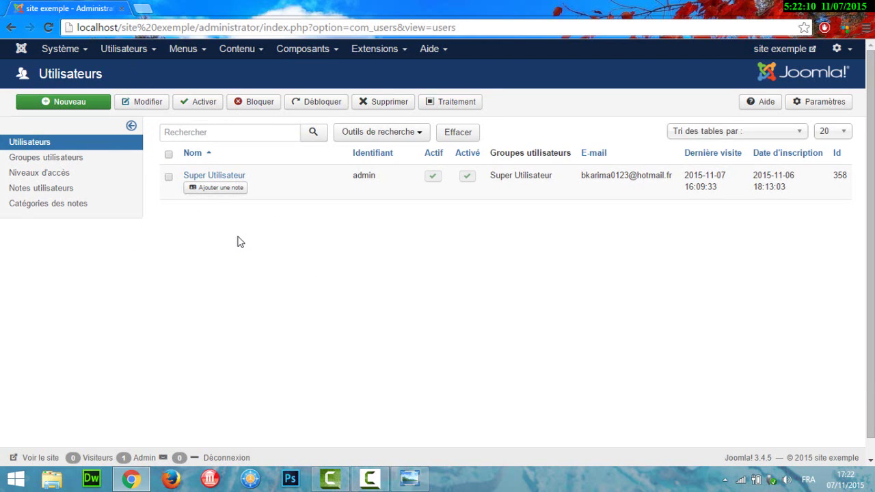
left_click(153, 51)
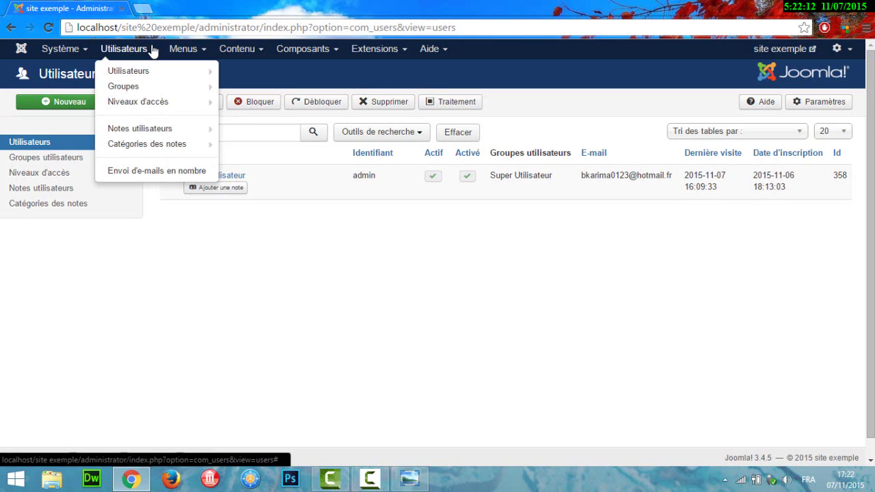
left_click(154, 287)
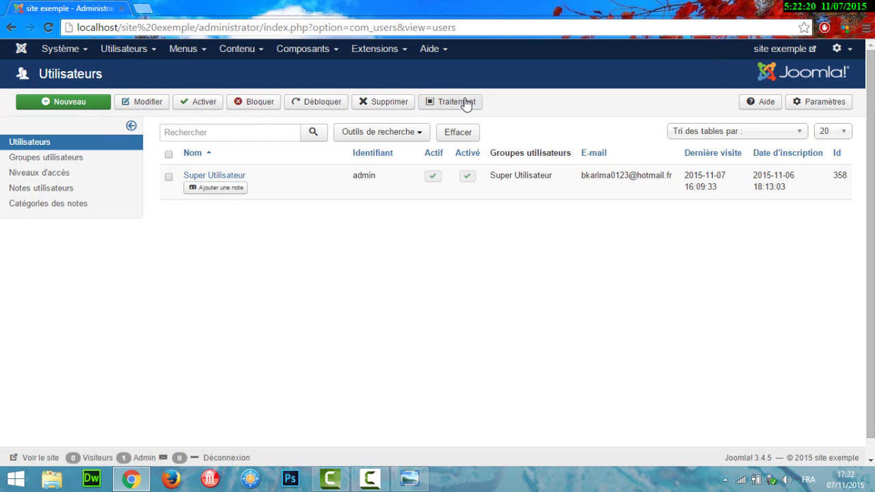
- Browse the Utilisateurs menu's Groupes and Niveaux d'accès submenus
left_click(153, 51)
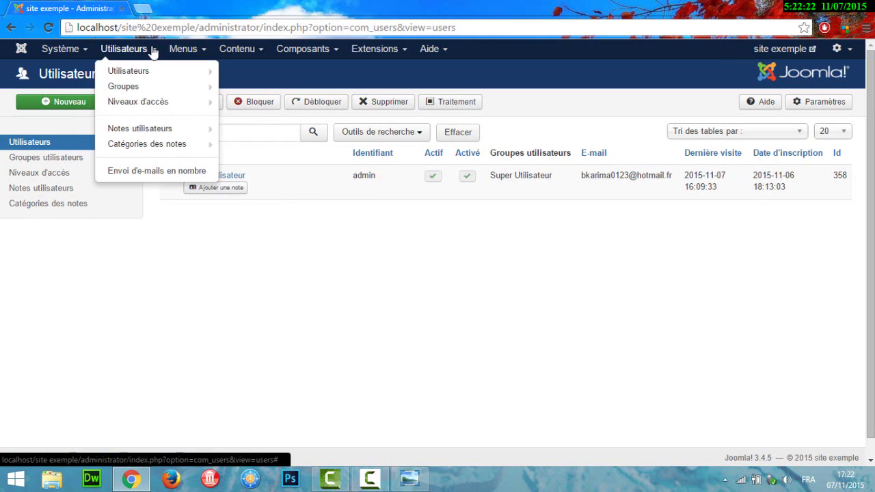
mouse_move(146, 87)
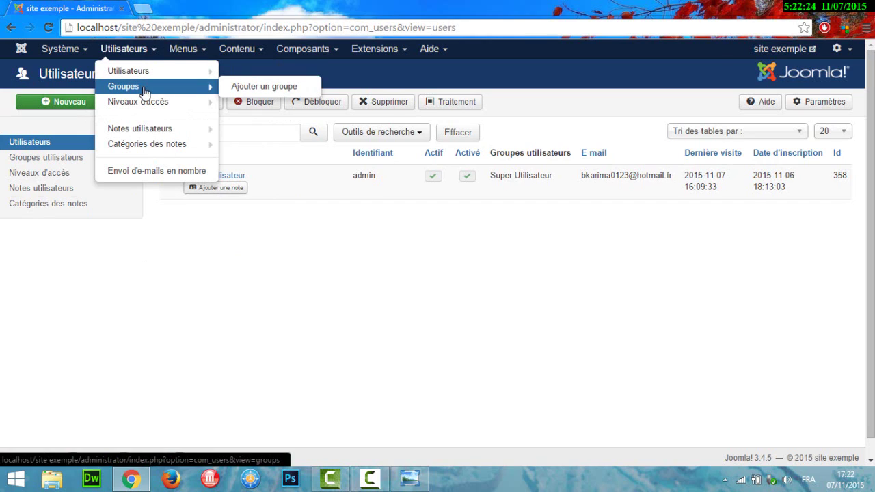
mouse_move(147, 108)
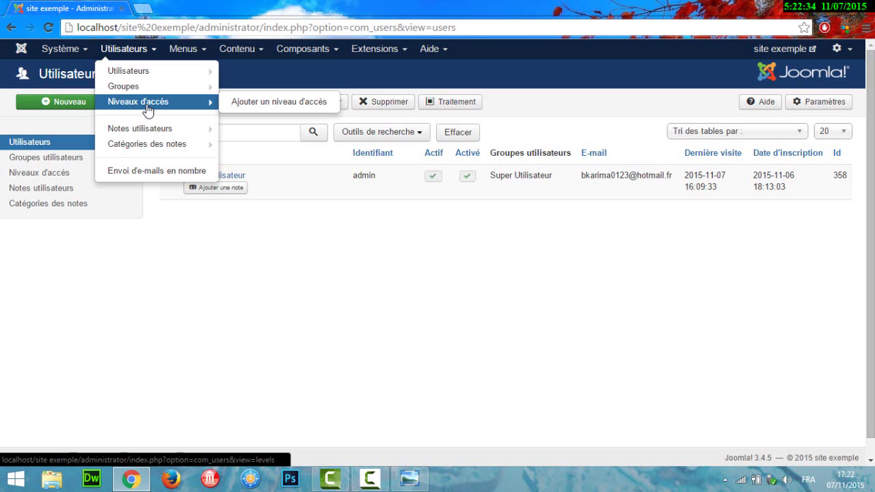
mouse_move(151, 156)
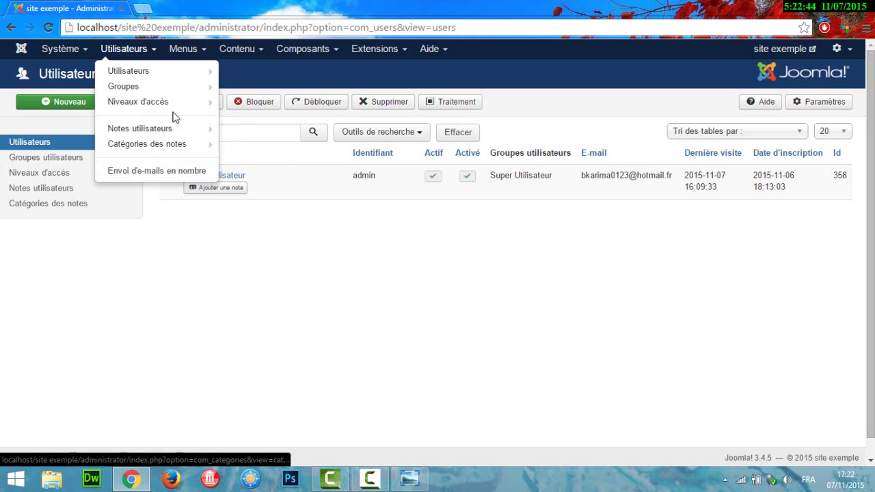
left_click(199, 52)
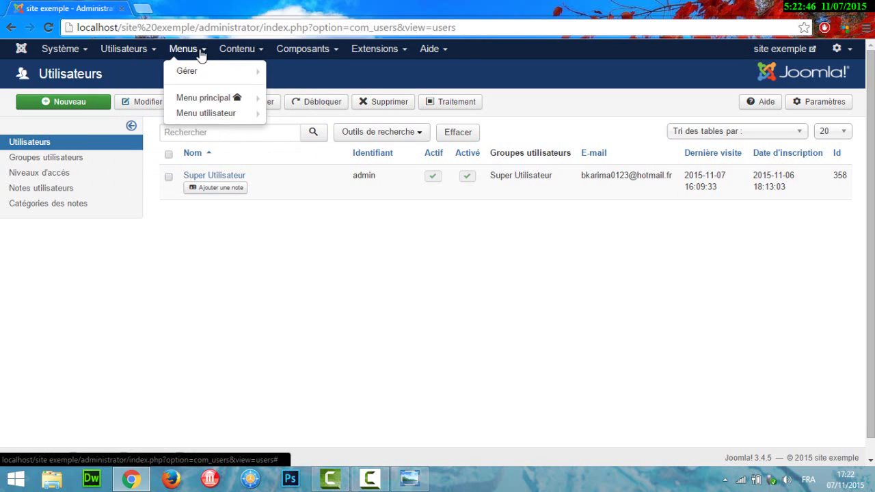
mouse_move(200, 73)
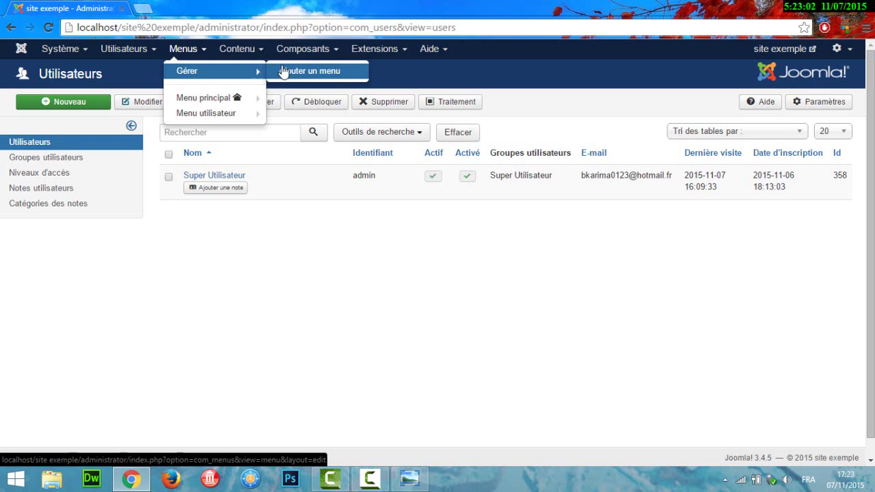
mouse_move(210, 107)
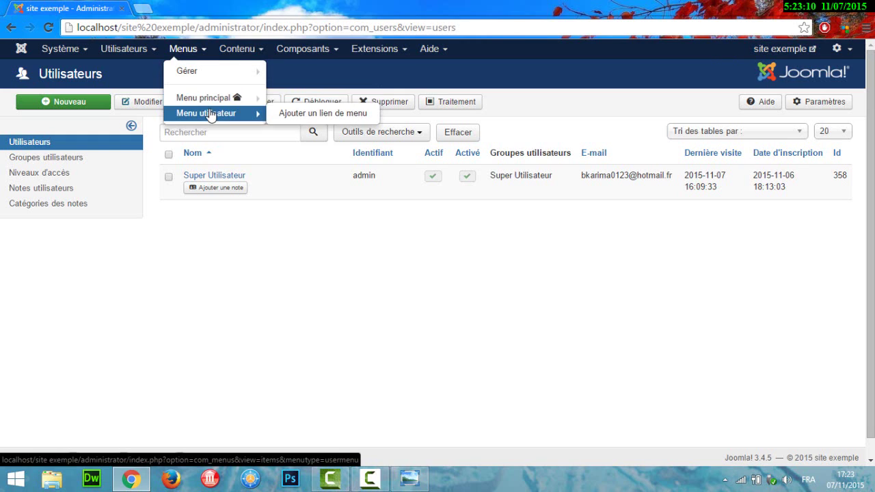
left_click(250, 53)
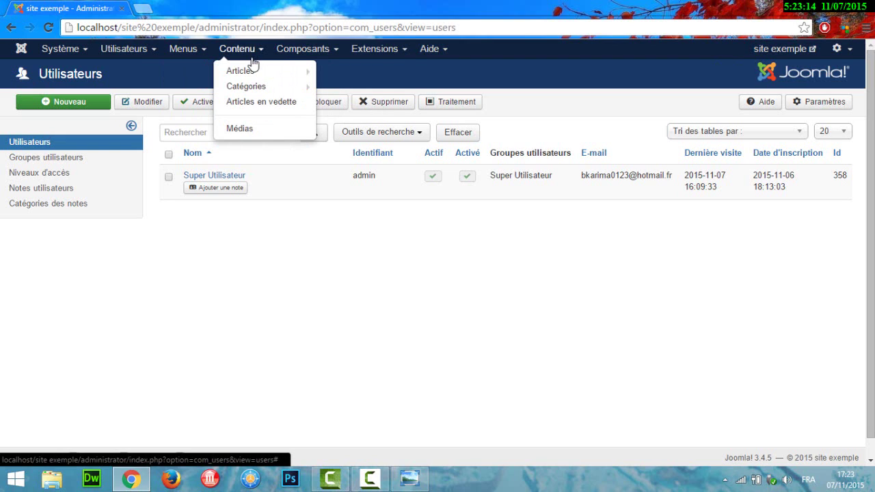
mouse_move(252, 74)
mouse_move(253, 92)
left_click(322, 52)
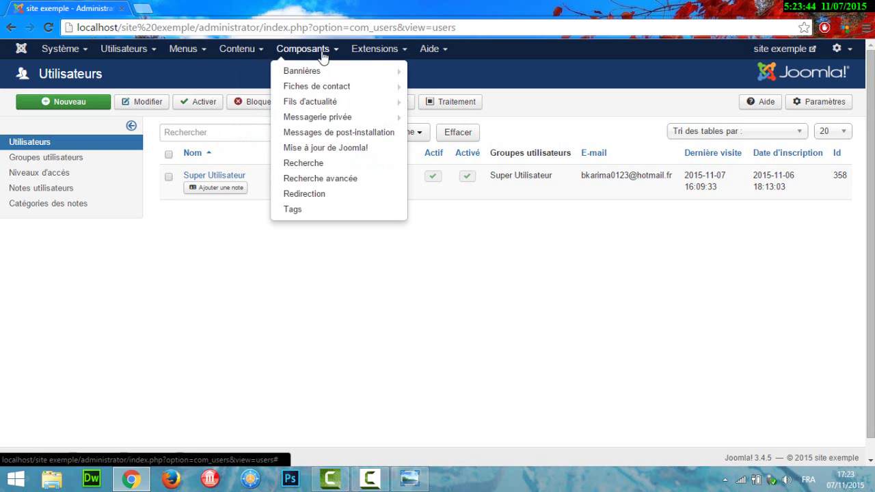
mouse_move(324, 71)
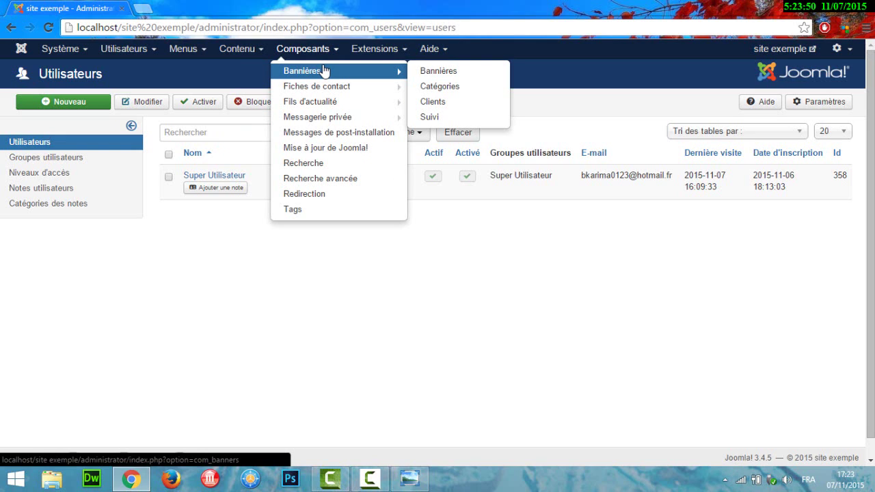
mouse_move(332, 89)
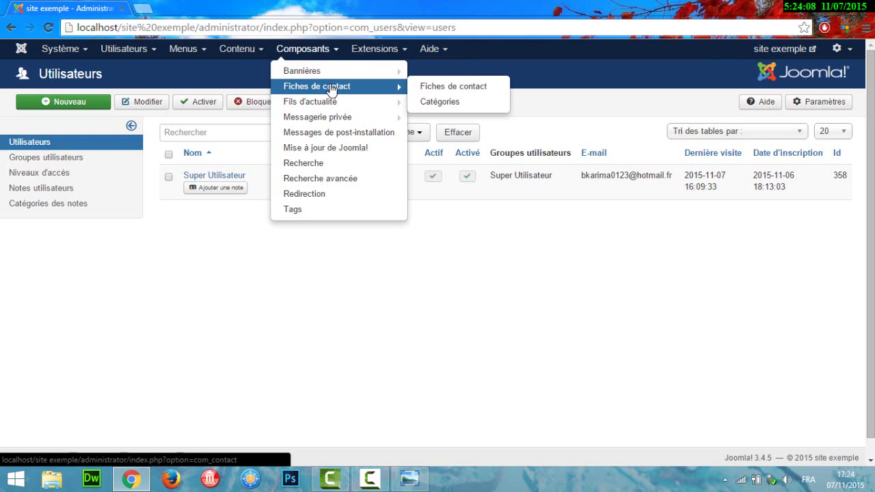
mouse_move(335, 109)
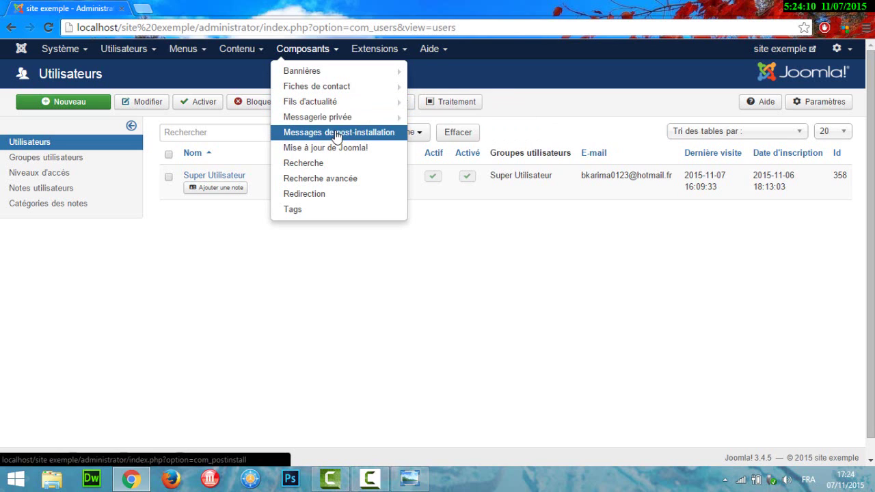
mouse_move(334, 124)
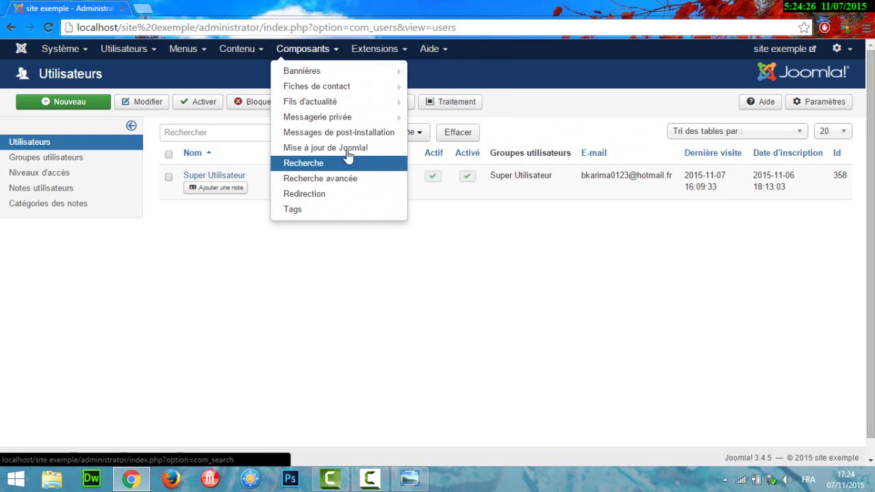
left_click(377, 51)
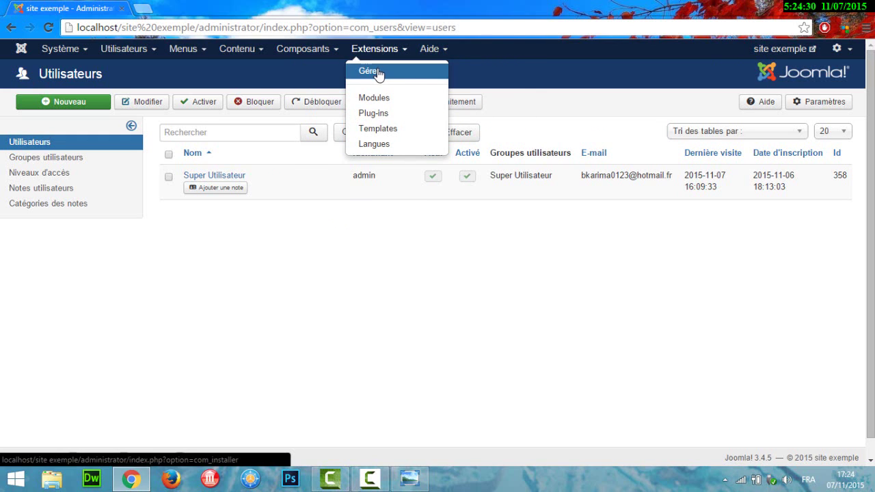
- Open the extension installer, compare folder and archive upload options, and cancel without choosing a file
left_click(378, 72)
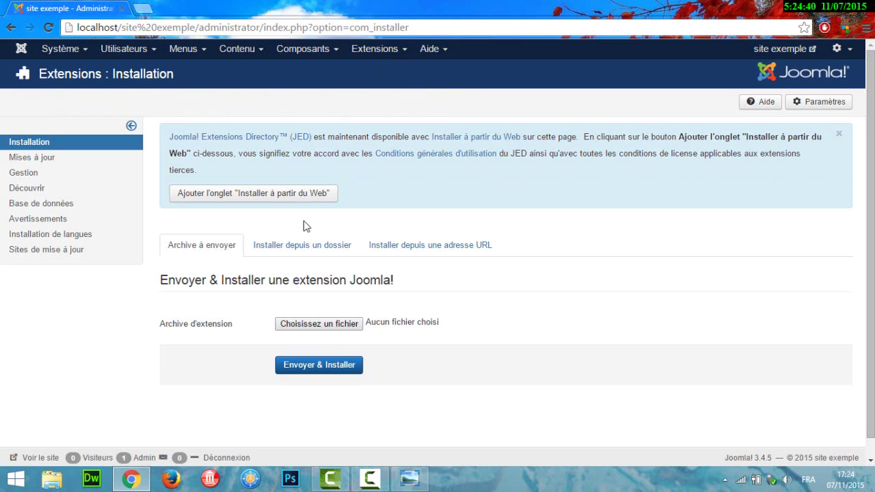
left_click(309, 246)
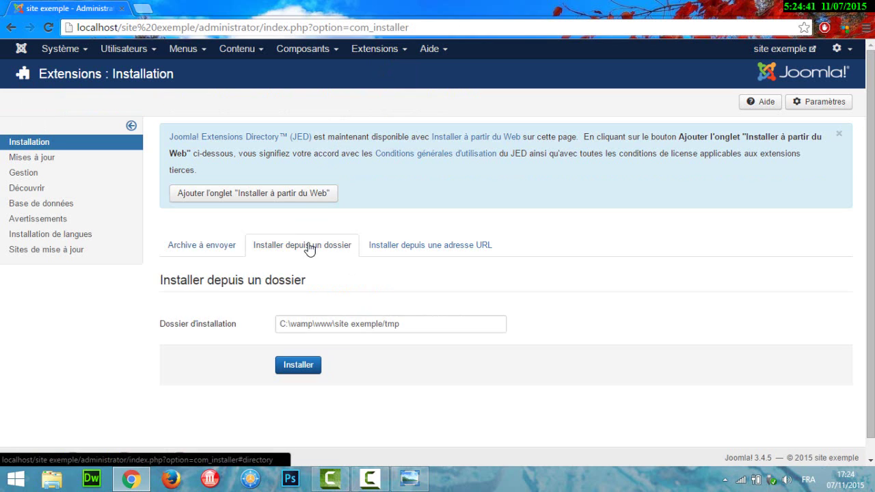
left_click(223, 247)
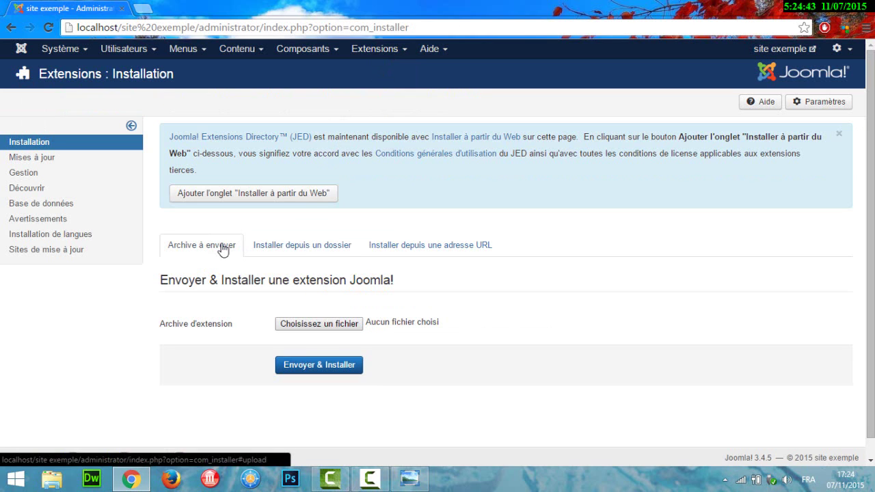
left_click(321, 326)
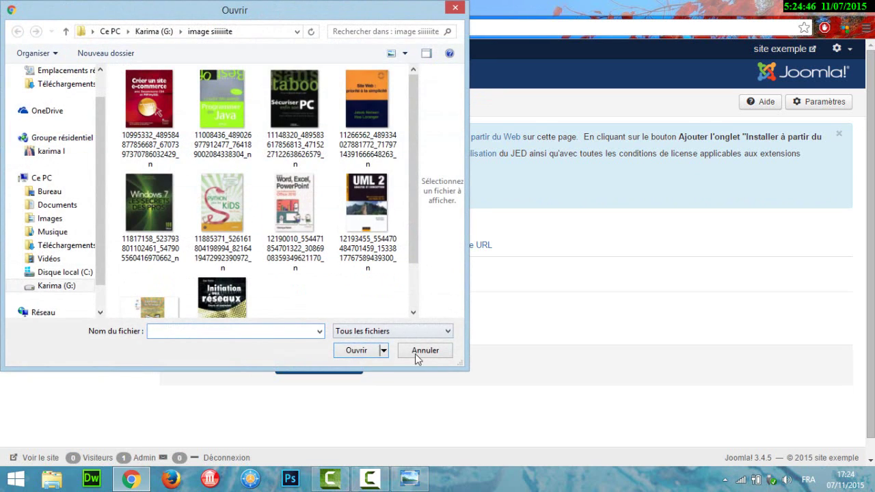
left_click(421, 356)
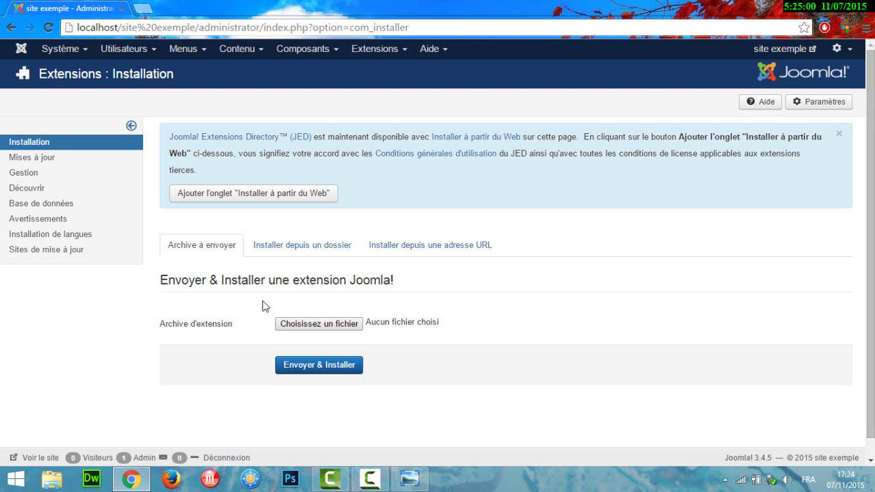
left_click(369, 48)
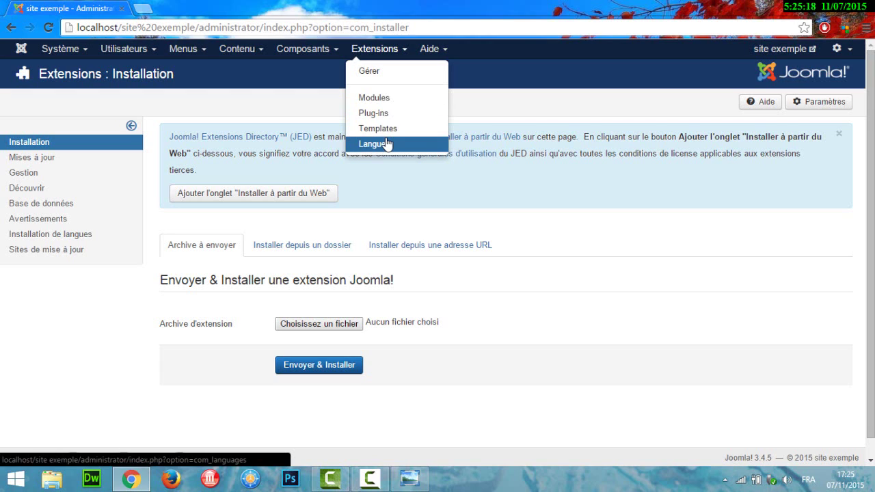
left_click(447, 52)
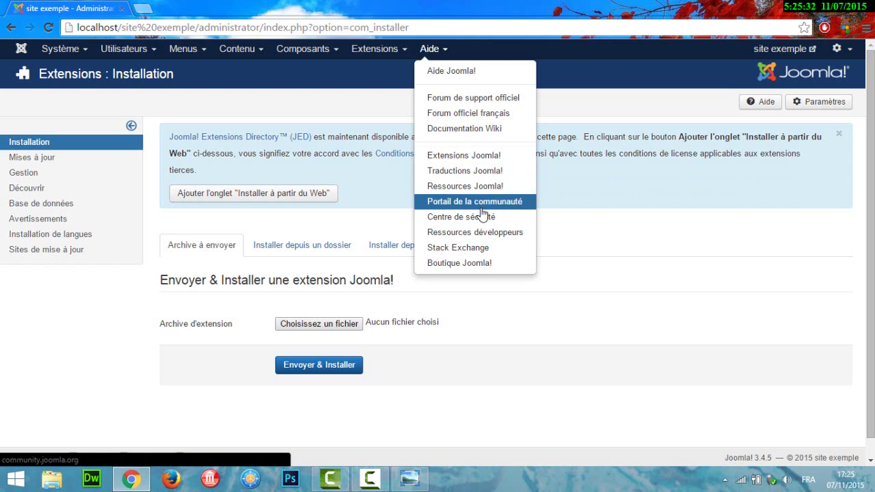
left_click(577, 283)
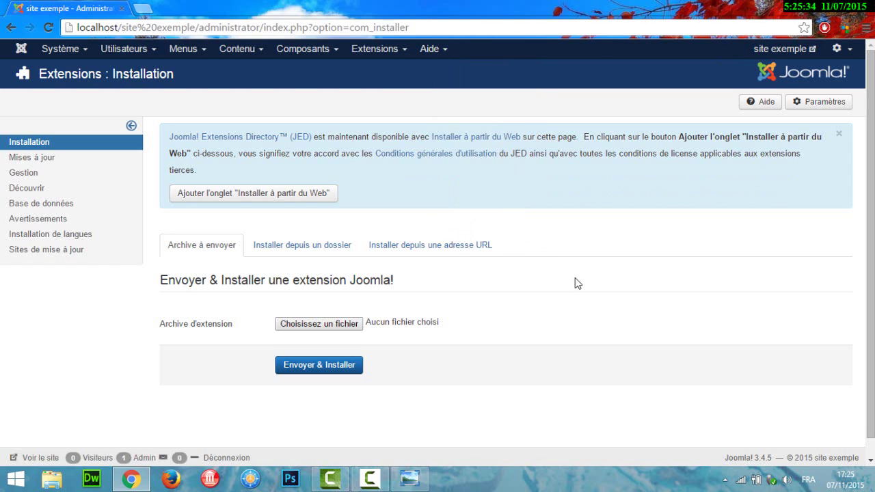